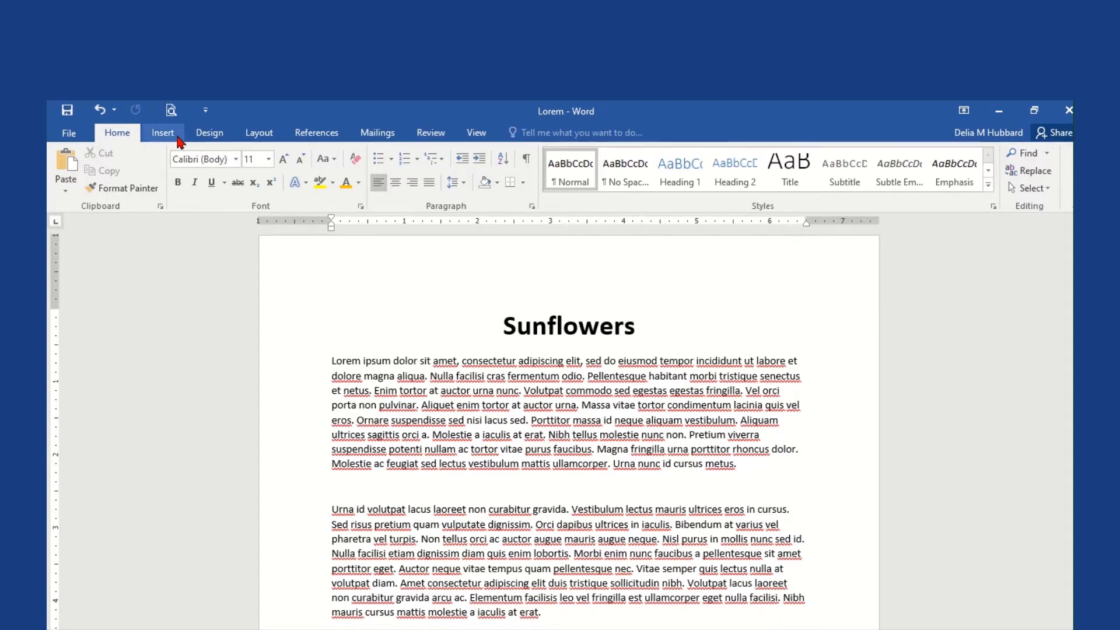
Insert the Sunflower picture from the Pictures folder at the start of the first body paragraph
{"action": "left_click", "coordinate": [174, 134]}
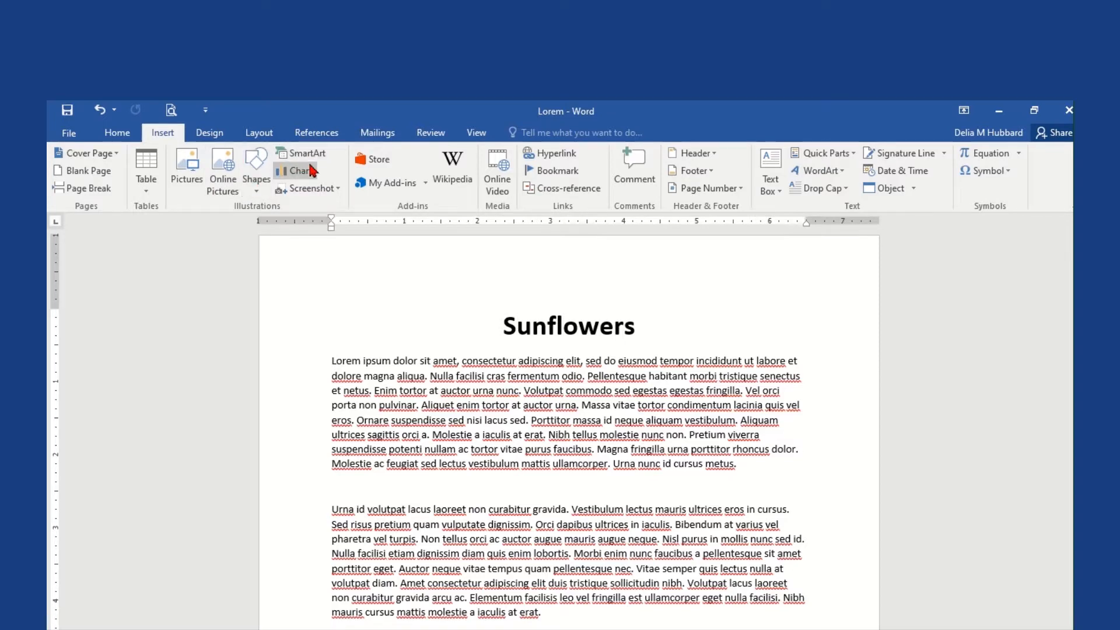
{"action": "key", "text": "ctrl+z"}
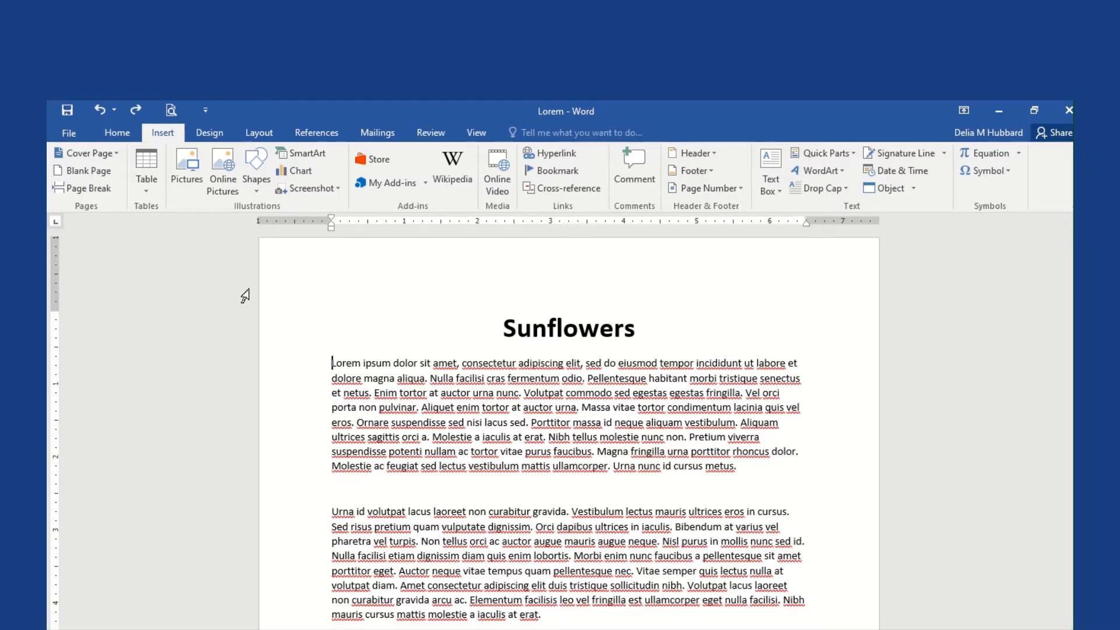
{"action": "left_click", "coordinate": [188, 195]}
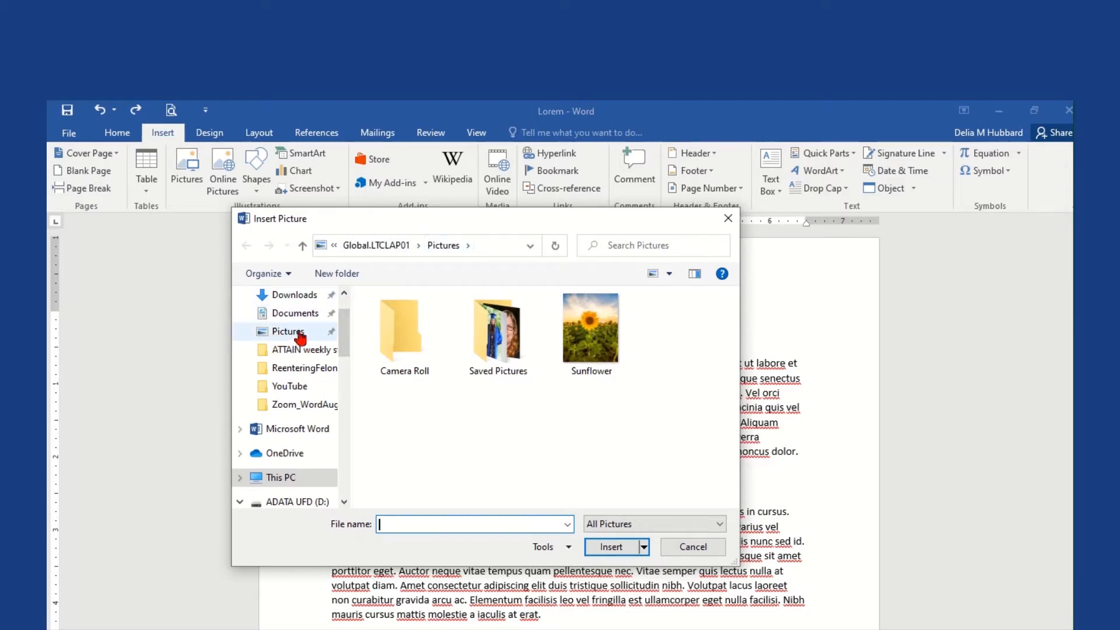
{"action": "left_click", "coordinate": [603, 341]}
{"action": "left_click", "coordinate": [608, 550]}
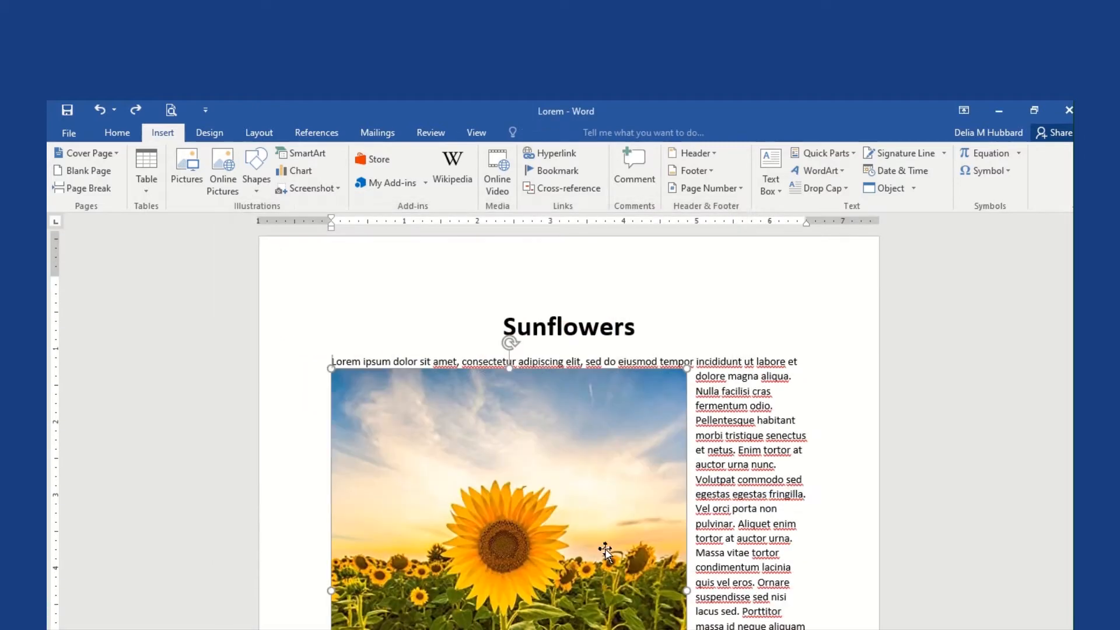
{"action": "scroll", "coordinate": [827, 441], "scroll_direction": "down", "scroll_amount": 5}
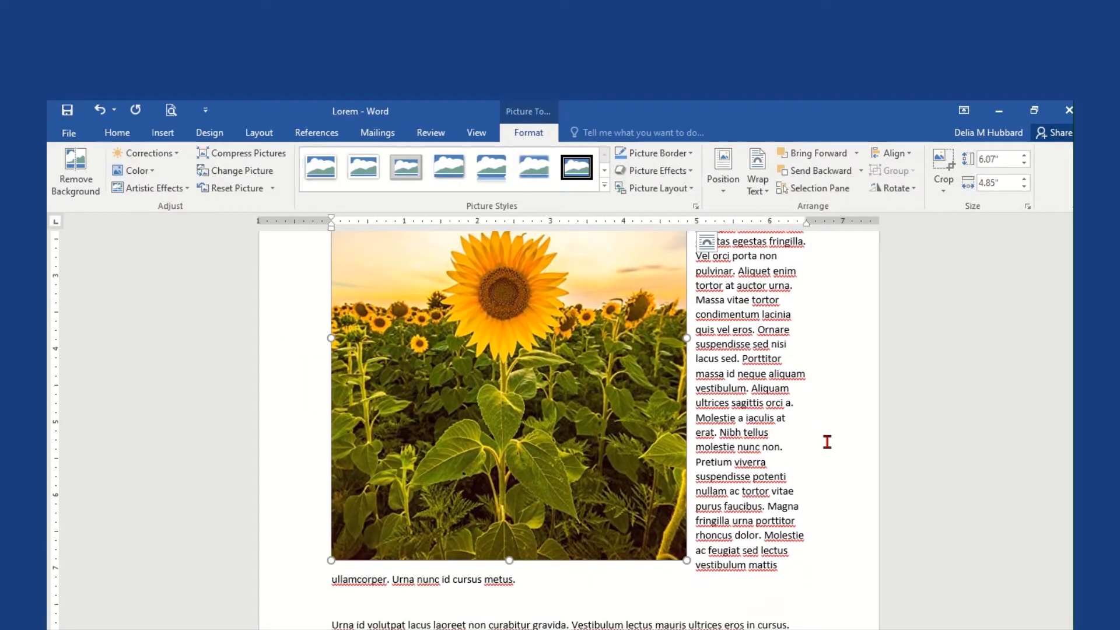
{"action": "scroll", "coordinate": [828, 442], "scroll_direction": "up", "scroll_amount": 3}
{"action": "scroll", "coordinate": [825, 442], "scroll_direction": "up", "scroll_amount": 1}
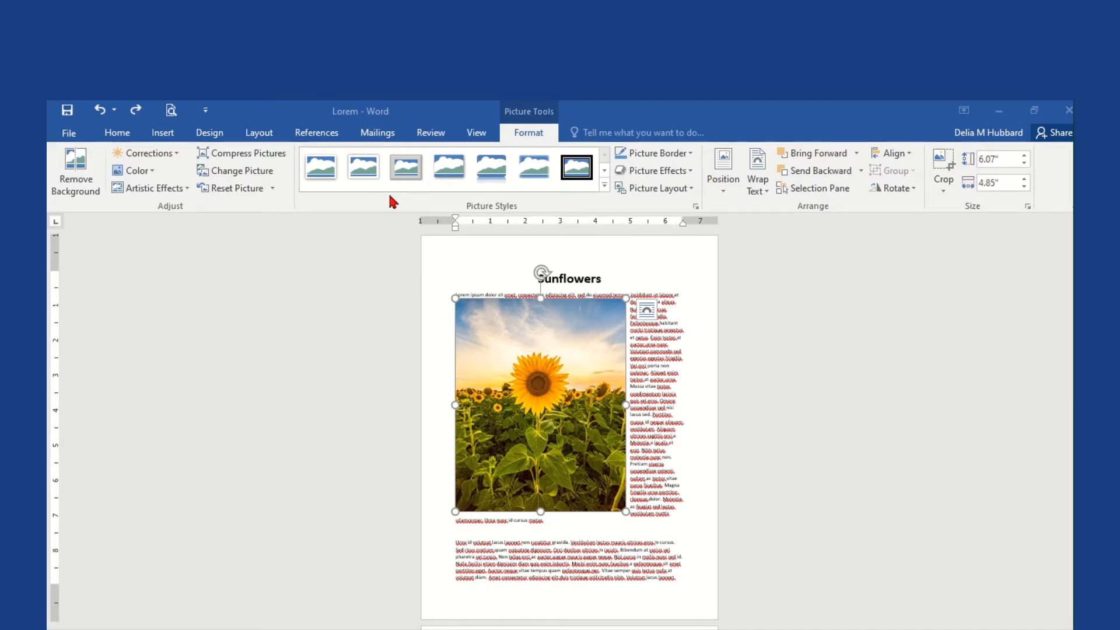
Shrink the sunflower picture from its corners to about 5.8" by 4.64", and try squashing it from its lower edge
{"action": "double_click", "coordinate": [661, 351]}
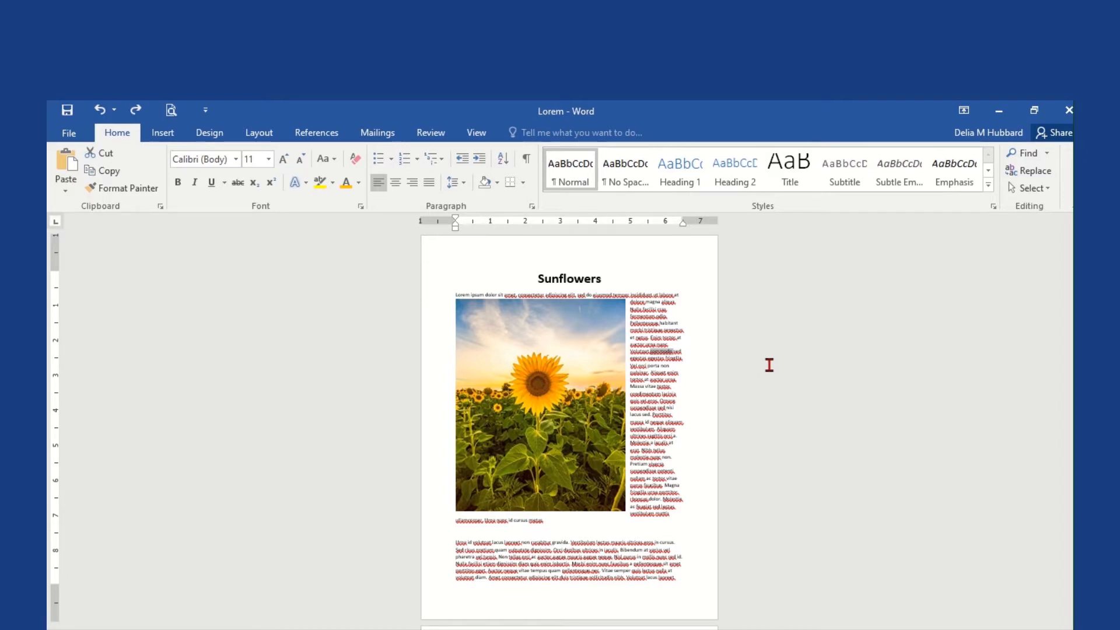
{"action": "left_click", "coordinate": [590, 378]}
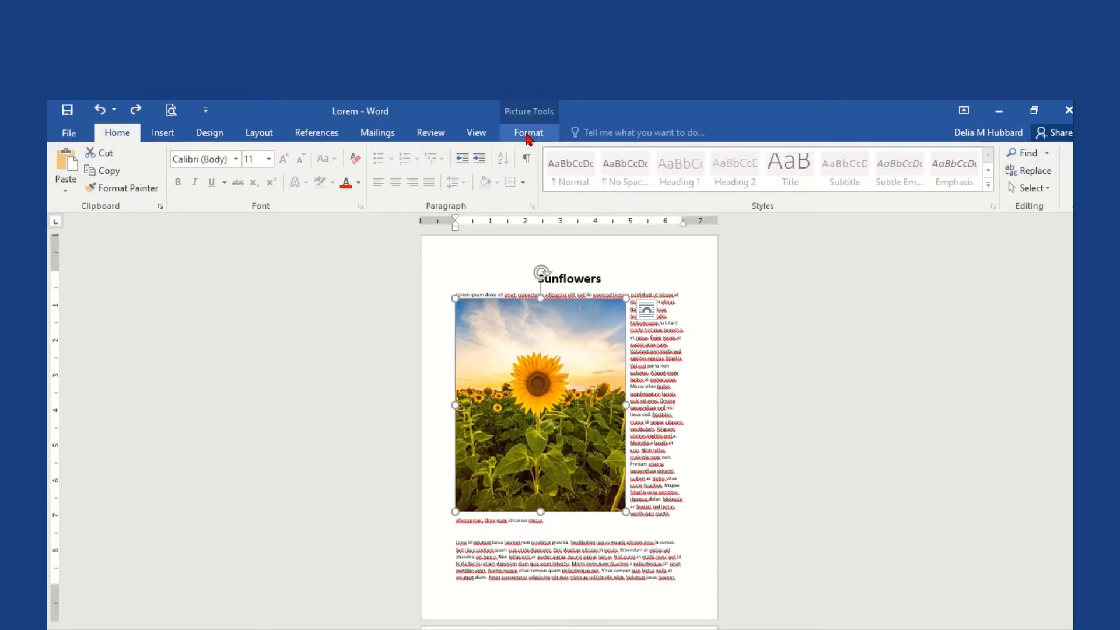
{"action": "left_click", "coordinate": [528, 134]}
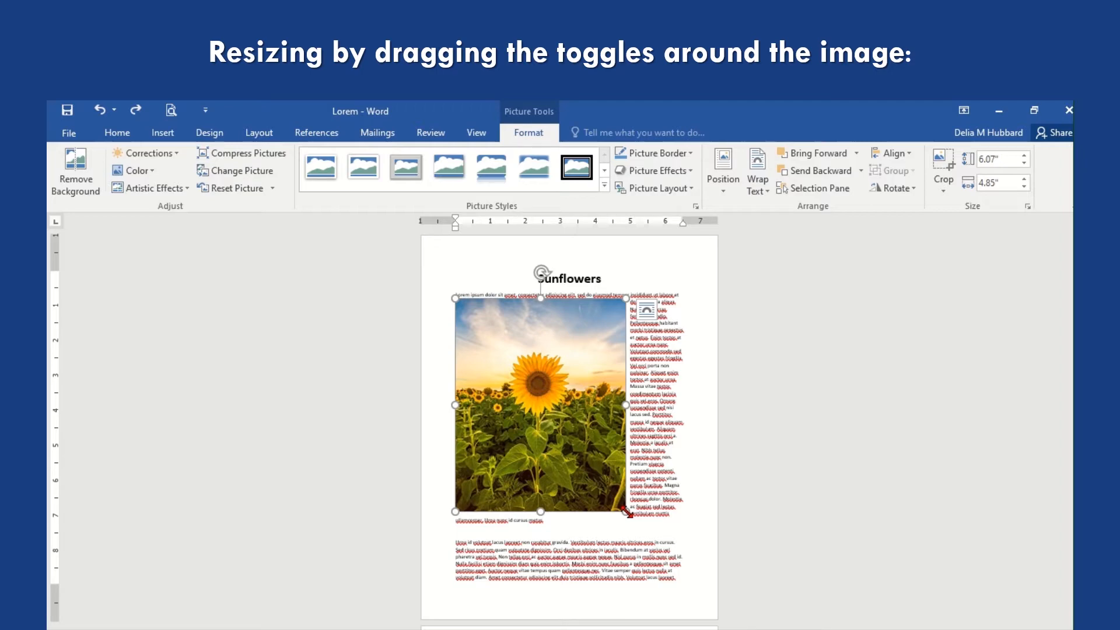
{"action": "mouse_move", "coordinate": [626, 512]}
{"action": "left_mouse_down"}
{"action": "mouse_move", "coordinate": [554, 421]}
{"action": "mouse_move", "coordinate": [653, 547]}
{"action": "mouse_move", "coordinate": [594, 468]}
{"action": "mouse_move", "coordinate": [629, 497]}
{"action": "left_mouse_up"}
{"action": "left_click_drag", "start_coordinate": [455, 511], "coordinate": [462, 486]}
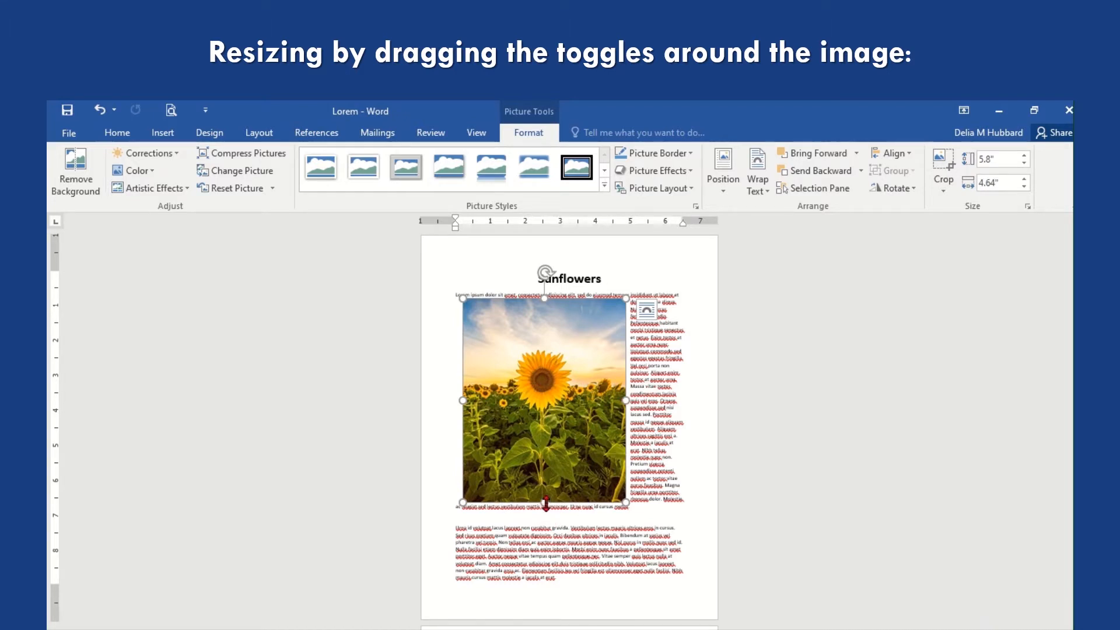
{"action": "left_click_drag", "start_coordinate": [545, 504], "coordinate": [572, 426]}
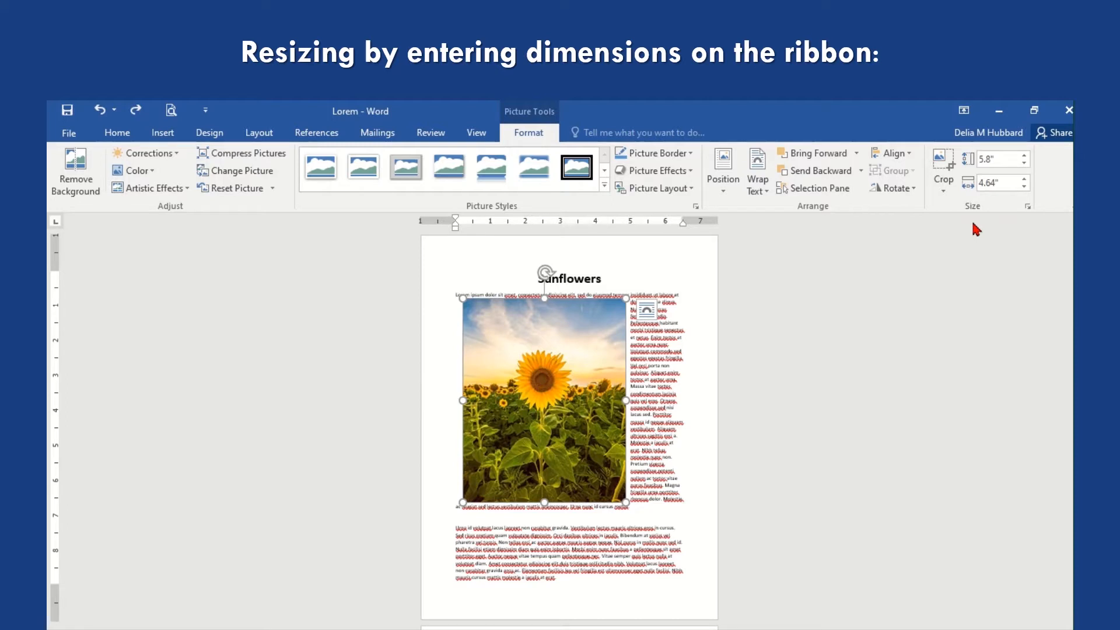
Reduce the picture's width in small increments to 3.2", keeping its proportions
{"action": "left_click", "coordinate": [1002, 185]}
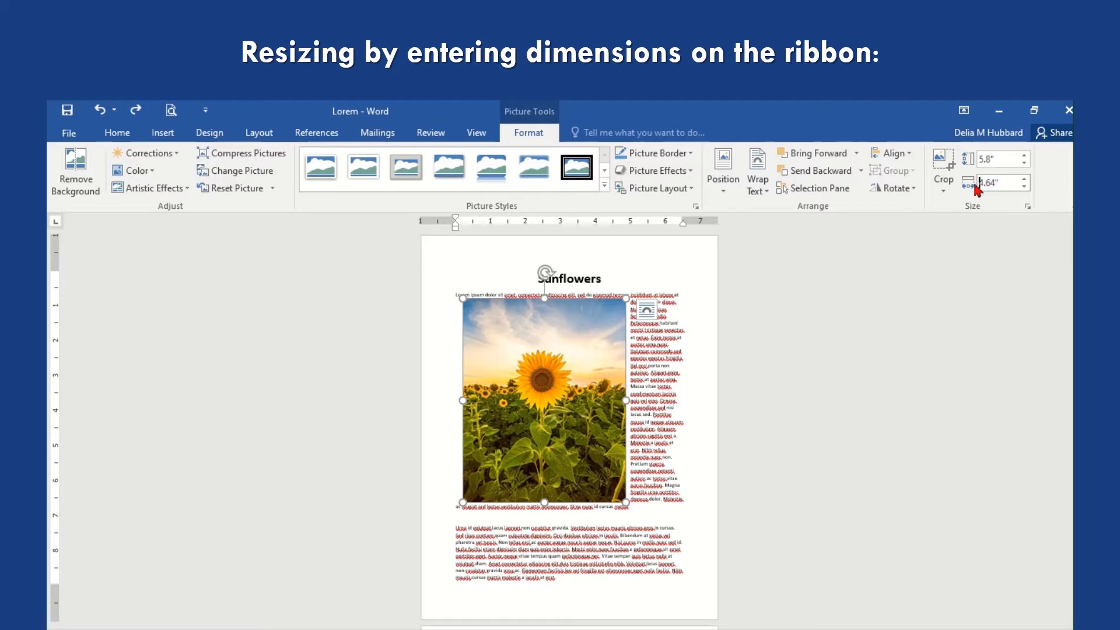
{"action": "double_click", "coordinate": [1007, 184]}
{"action": "left_click", "coordinate": [1024, 187]}
{"action": "left_click", "coordinate": [1024, 187]}
{"action": "left_click", "coordinate": [1024, 187]}
{"action": "left_click", "coordinate": [1024, 187]}
{"action": "left_click", "coordinate": [1024, 187]}
{"action": "left_click", "coordinate": [1025, 179]}
{"action": "left_click", "coordinate": [1024, 179]}
{"action": "left_click", "coordinate": [1025, 179]}
{"action": "left_click", "coordinate": [1025, 179]}
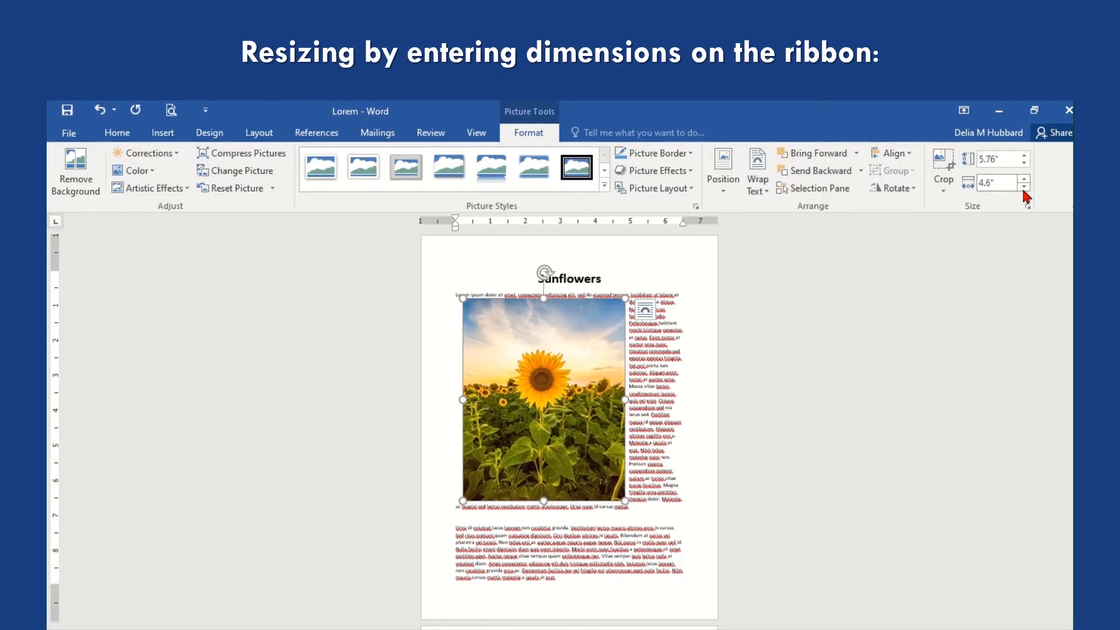
{"action": "left_click", "coordinate": [1025, 187]}
{"action": "left_click", "coordinate": [1024, 187]}
{"action": "left_click", "coordinate": [1024, 188]}
{"action": "left_click", "coordinate": [1024, 187]}
{"action": "left_click", "coordinate": [1024, 187]}
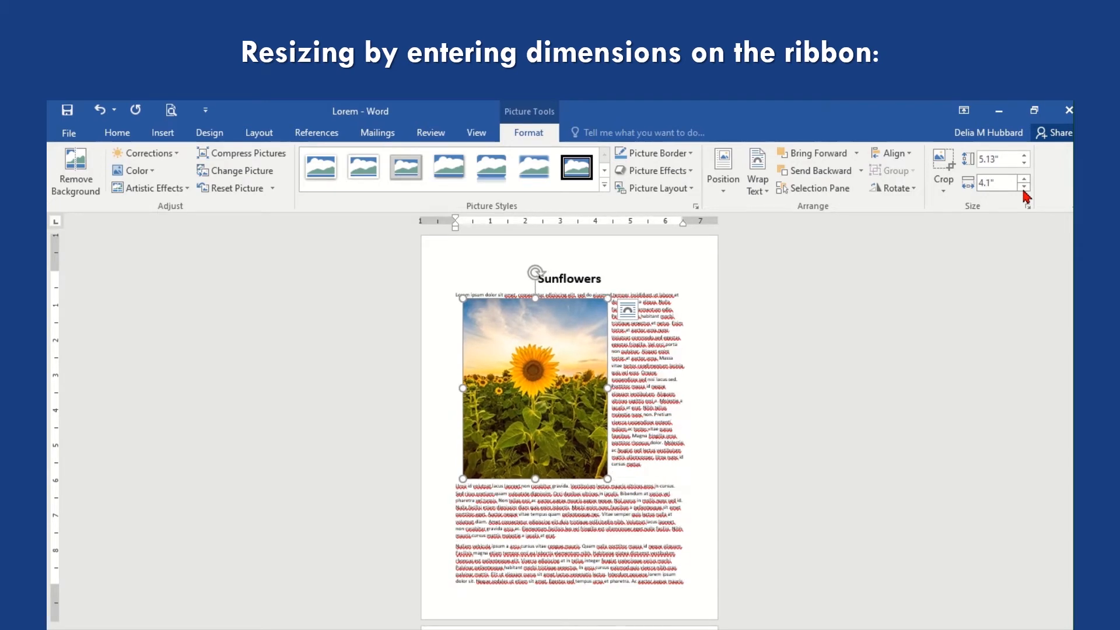
{"action": "left_click", "coordinate": [1024, 187]}
{"action": "left_click", "coordinate": [1025, 187]}
{"action": "left_click", "coordinate": [1024, 187]}
{"action": "left_click", "coordinate": [1024, 188]}
{"action": "left_click", "coordinate": [1024, 179]}
{"action": "left_click", "coordinate": [1025, 179]}
{"action": "left_click", "coordinate": [1024, 179]}
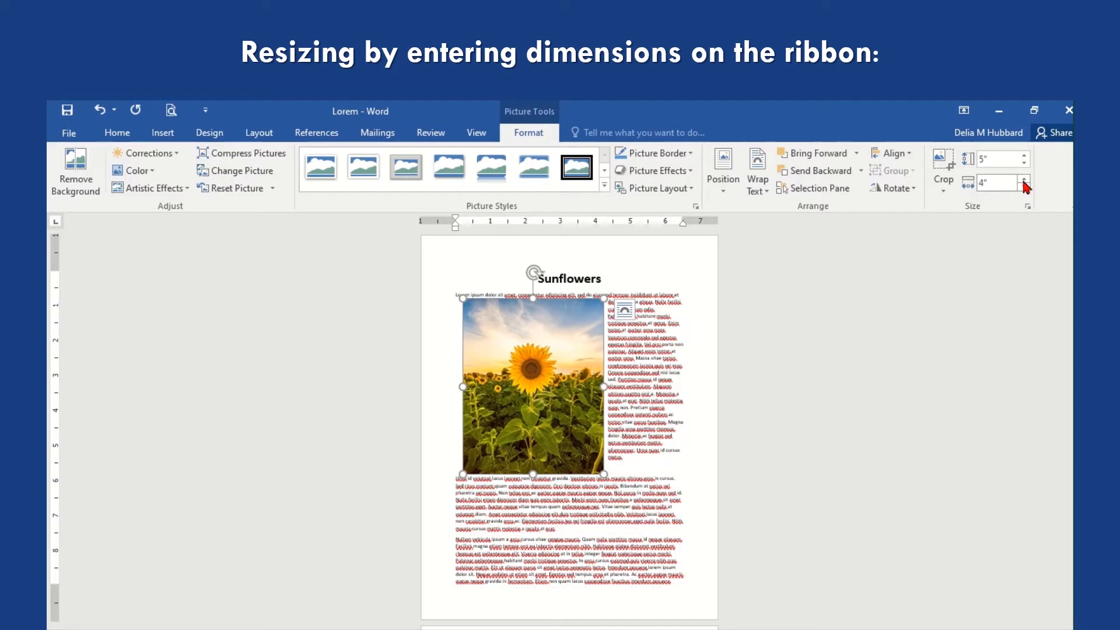
{"action": "left_click", "coordinate": [1025, 187]}
{"action": "left_click", "coordinate": [1024, 187]}
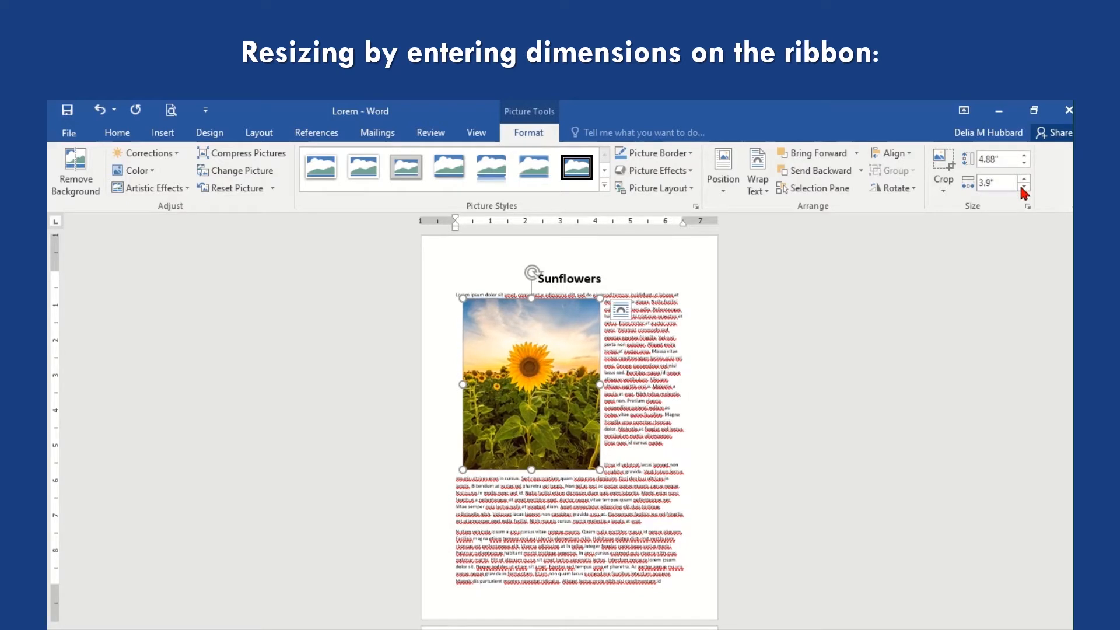
{"action": "left_click", "coordinate": [1025, 187]}
{"action": "left_click", "coordinate": [1024, 187]}
{"action": "left_click", "coordinate": [1024, 187]}
{"action": "left_click", "coordinate": [1024, 188]}
{"action": "left_click", "coordinate": [1025, 187]}
{"action": "left_click", "coordinate": [1024, 187]}
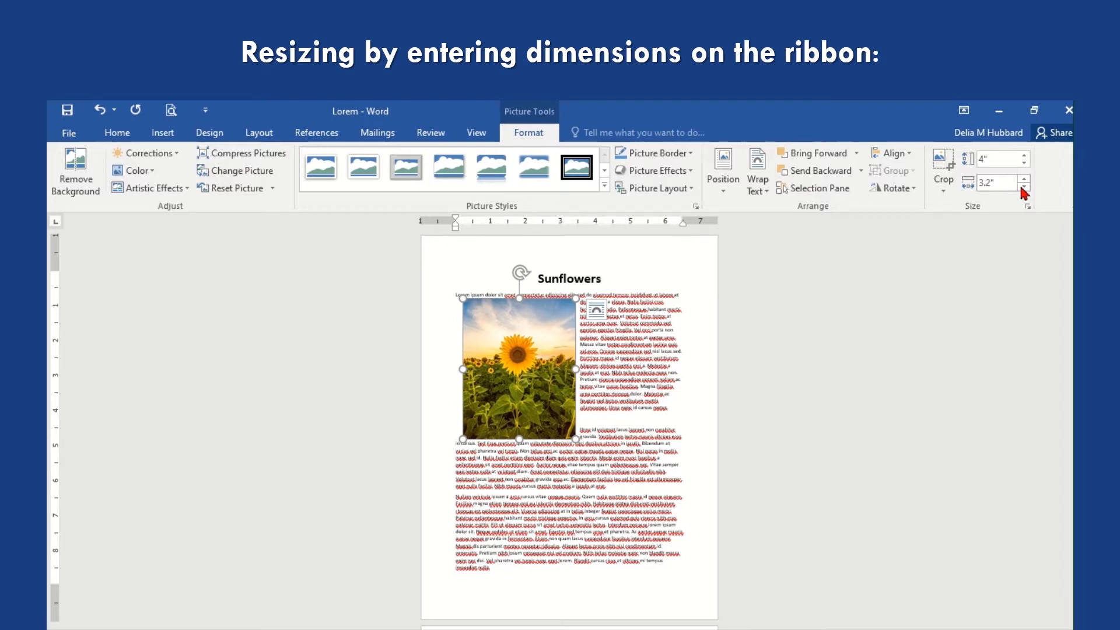
Enter an exact width of 2.5" for the sunflower picture
{"action": "double_click", "coordinate": [980, 183]}
{"action": "key", "text": "BackSpace"}
{"action": "type", "text": "2.5\""}
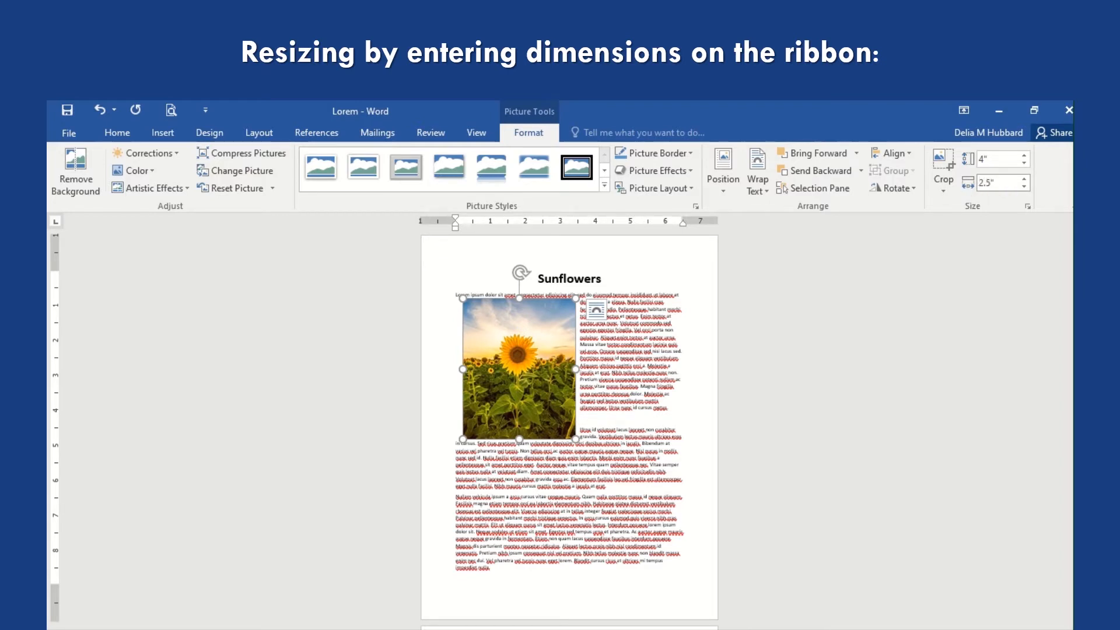
{"action": "left_click", "coordinate": [1006, 159]}
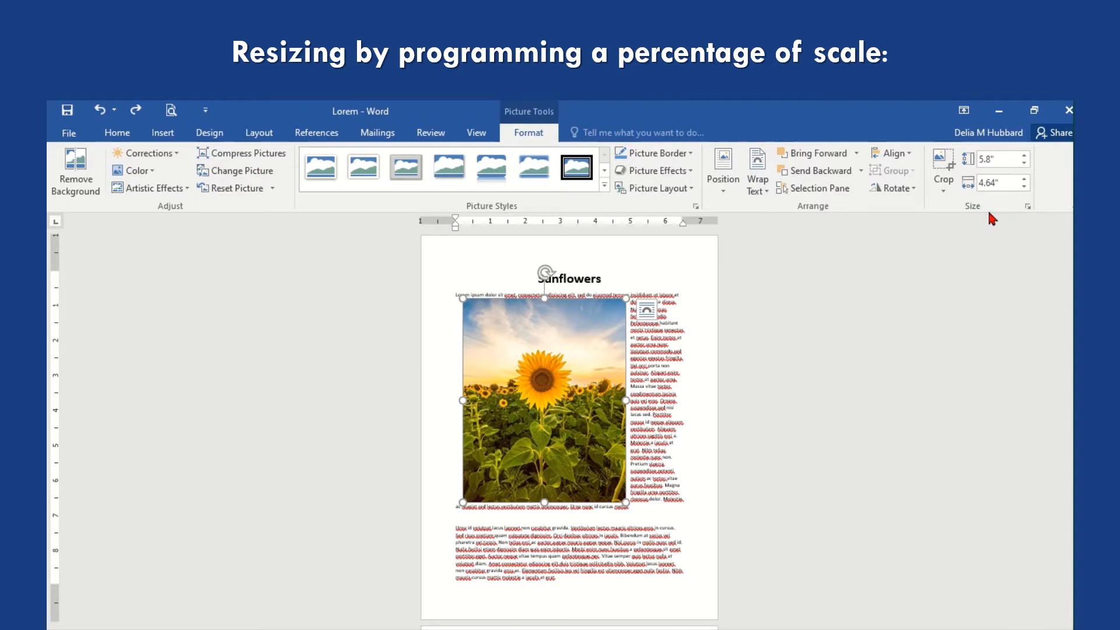
Scale the sunflower picture to 50% of its original size with the aspect ratio locked
{"action": "left_click", "coordinate": [1028, 208]}
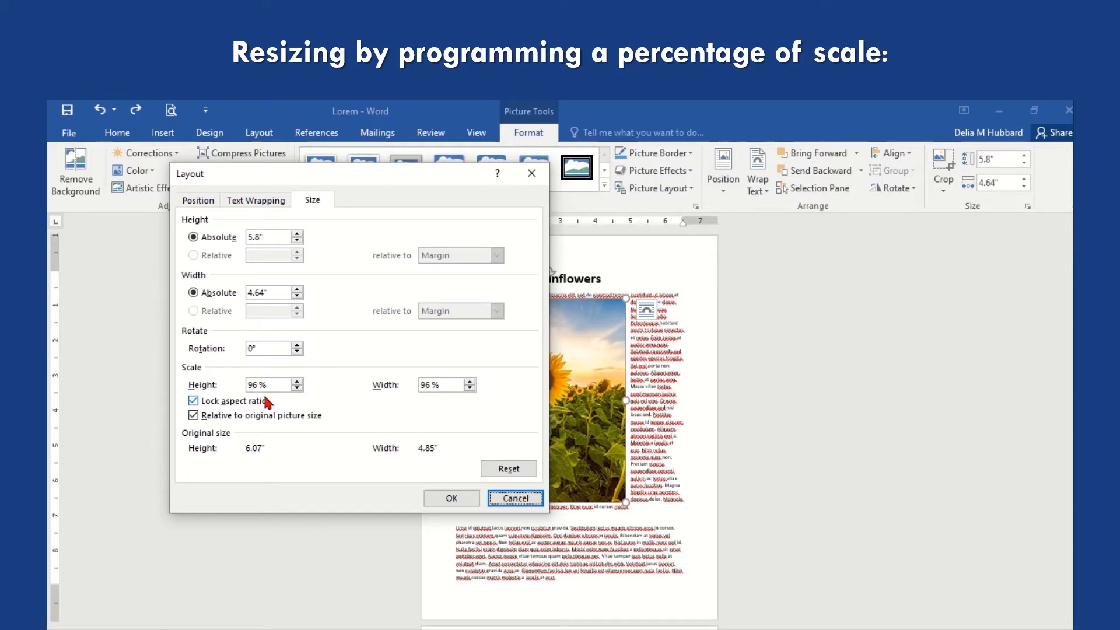
{"action": "double_click", "coordinate": [257, 384]}
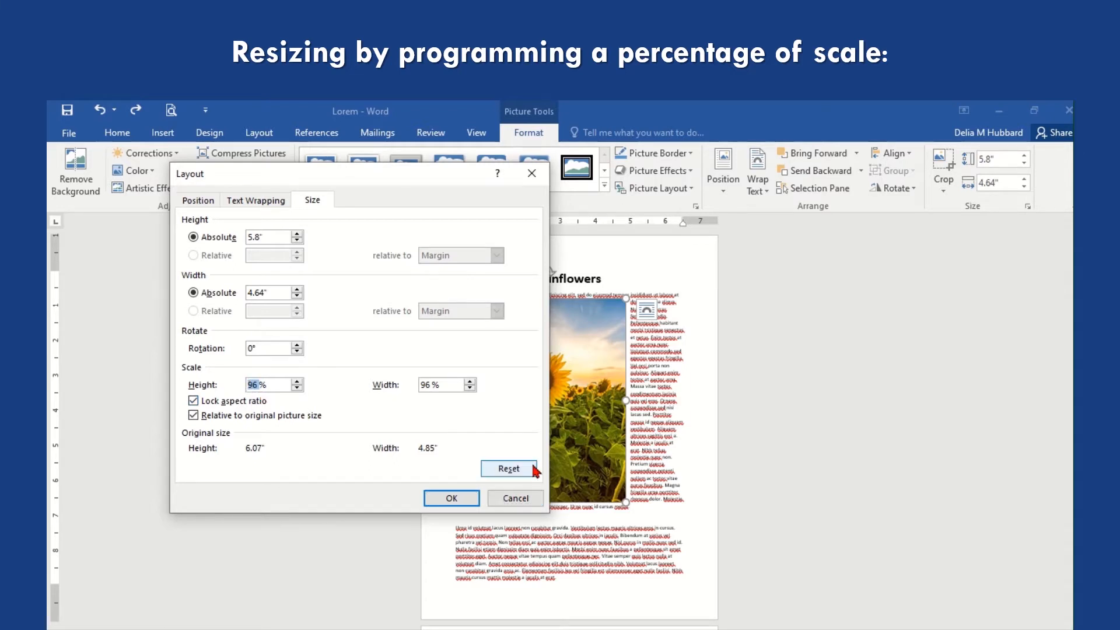
{"action": "type", "text": "50"}
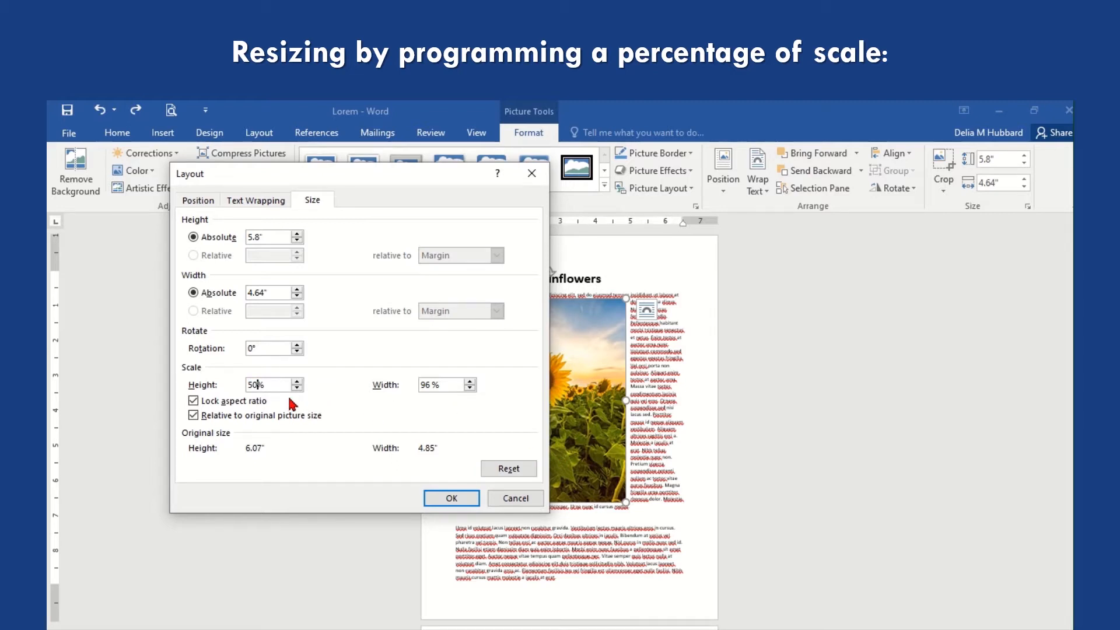
{"action": "left_click", "coordinate": [451, 386]}
{"action": "left_click", "coordinate": [450, 499]}
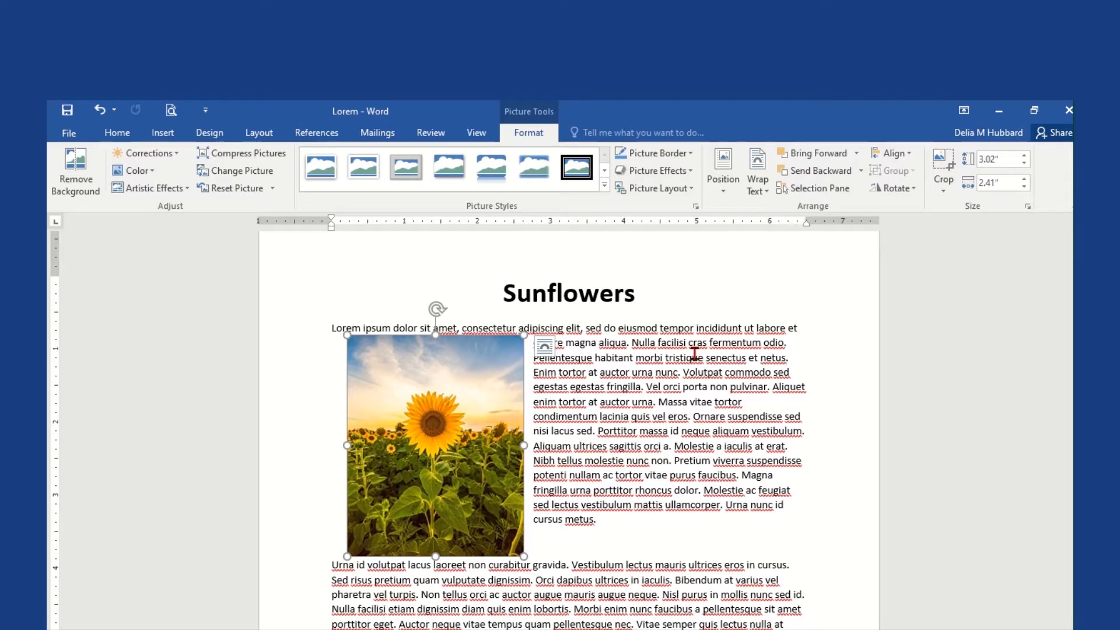
Apply Square text wrapping to the sunflower picture and move it to the left margin, level with the first paragraph's opening line
{"action": "left_click", "coordinate": [544, 346]}
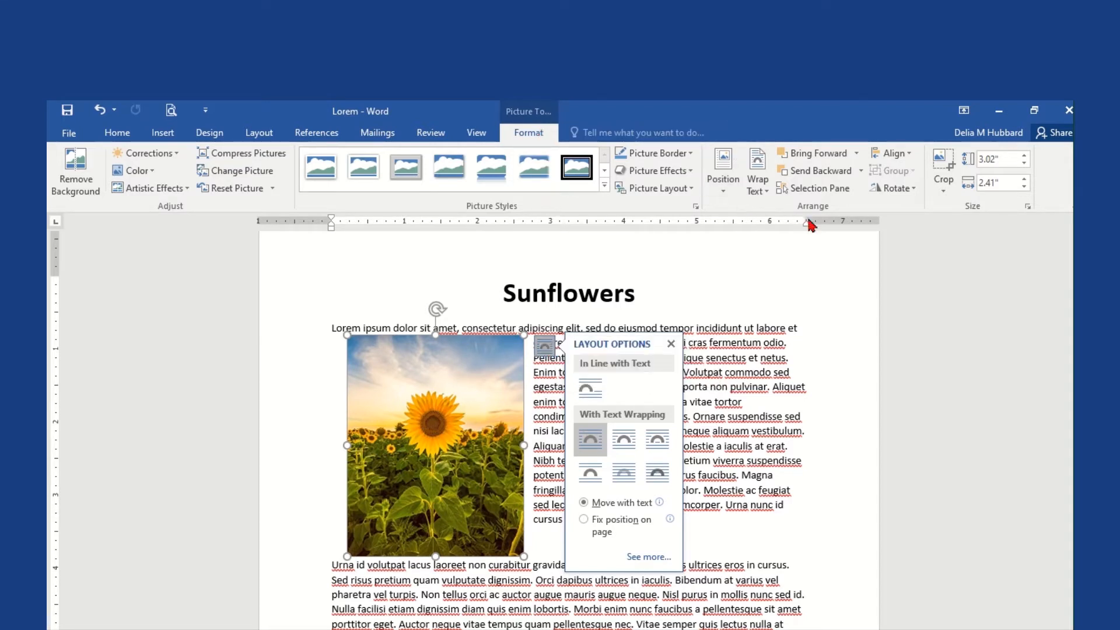
{"action": "left_click", "coordinate": [756, 191]}
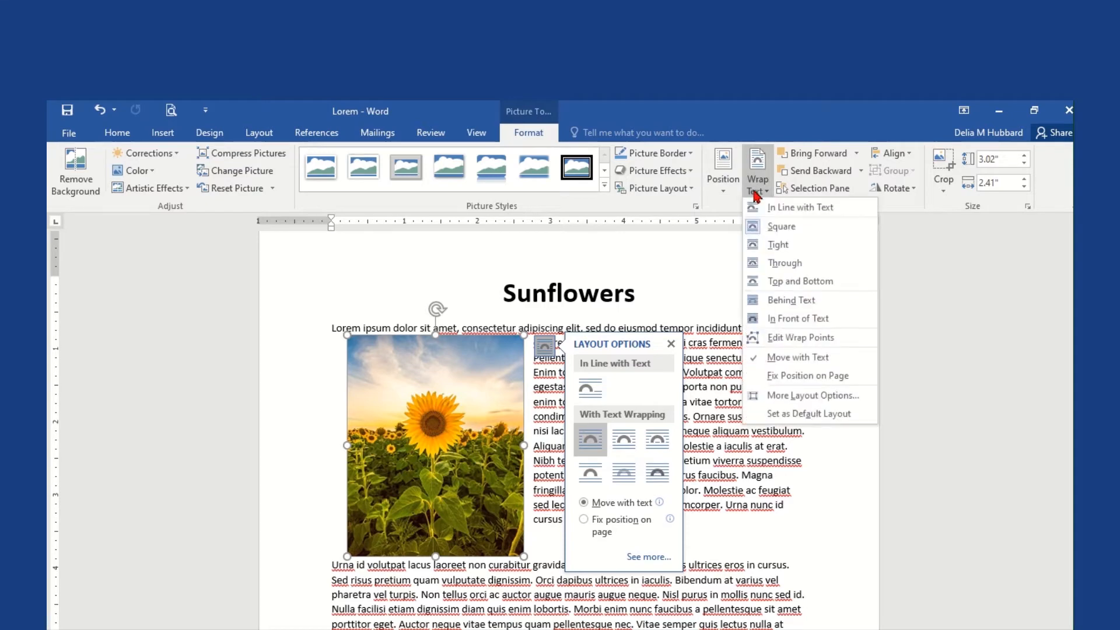
{"action": "left_click", "coordinate": [782, 226]}
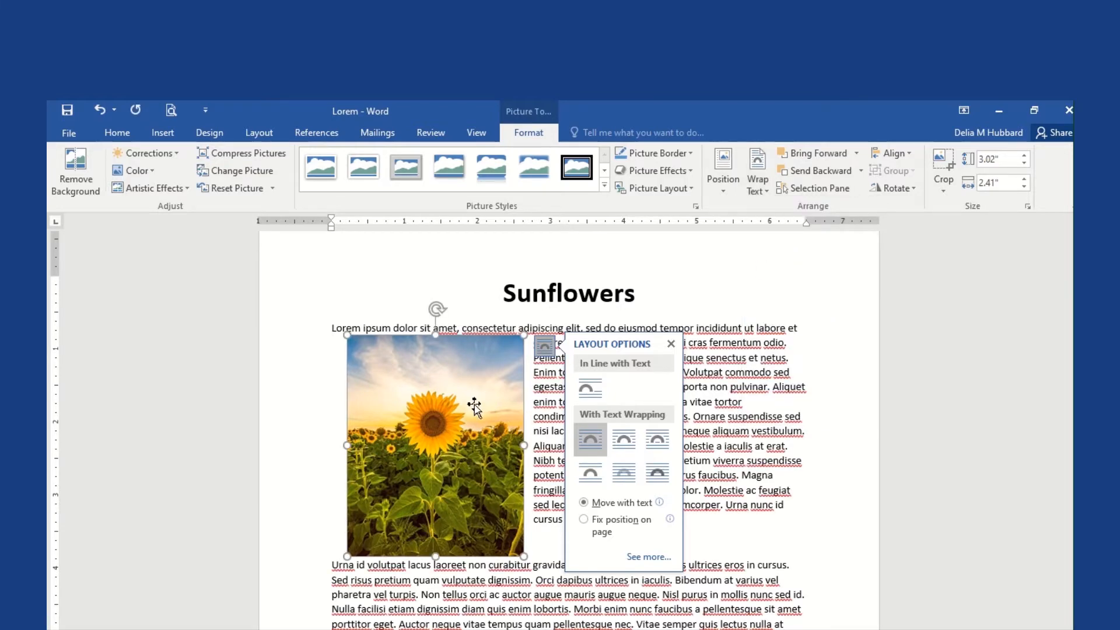
{"action": "mouse_move", "coordinate": [458, 389]}
{"action": "left_mouse_down"}
{"action": "mouse_move", "coordinate": [470, 382]}
{"action": "mouse_move", "coordinate": [465, 408]}
{"action": "mouse_move", "coordinate": [450, 400]}
{"action": "mouse_move", "coordinate": [458, 392]}
{"action": "left_mouse_up"}
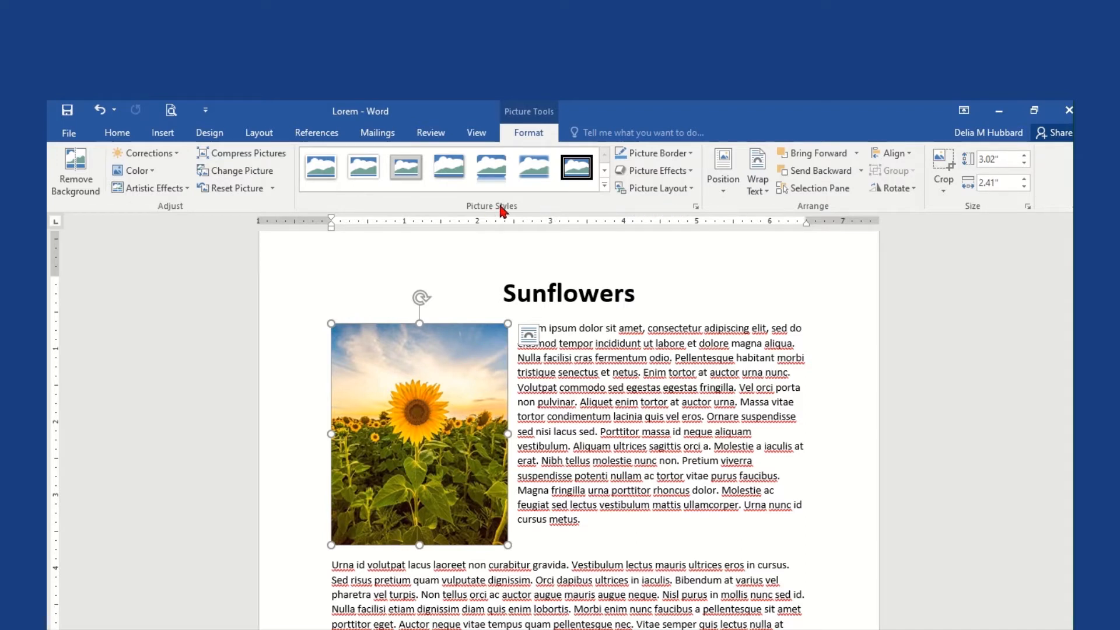
Apply the thick black double-line frame picture style to the sunflower picture and deselect it
{"action": "left_click", "coordinate": [604, 185]}
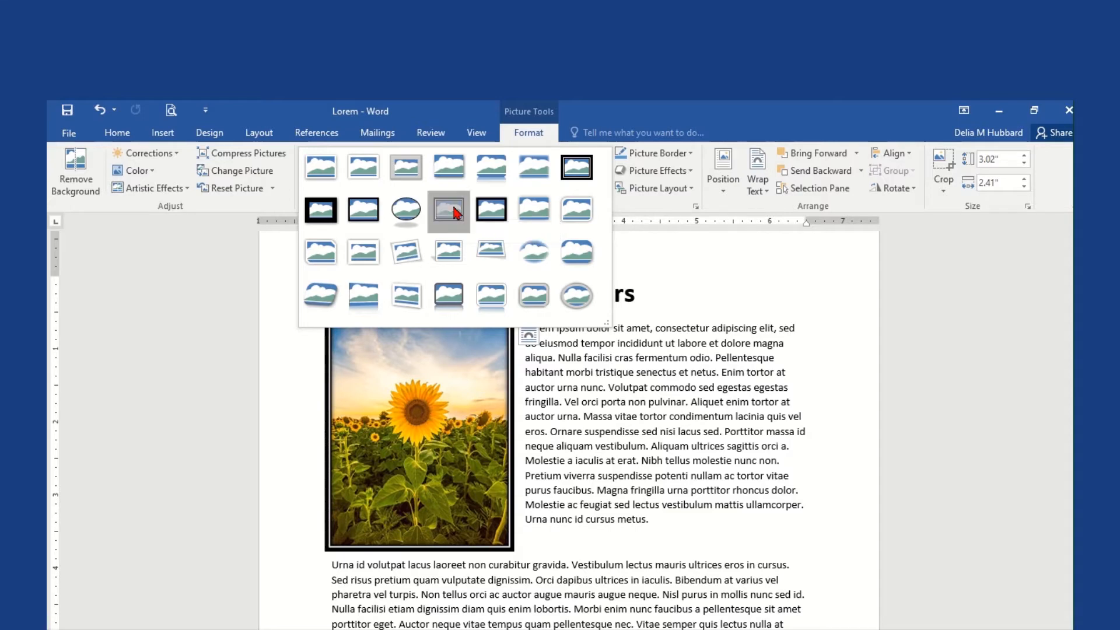
{"action": "left_click", "coordinate": [455, 211]}
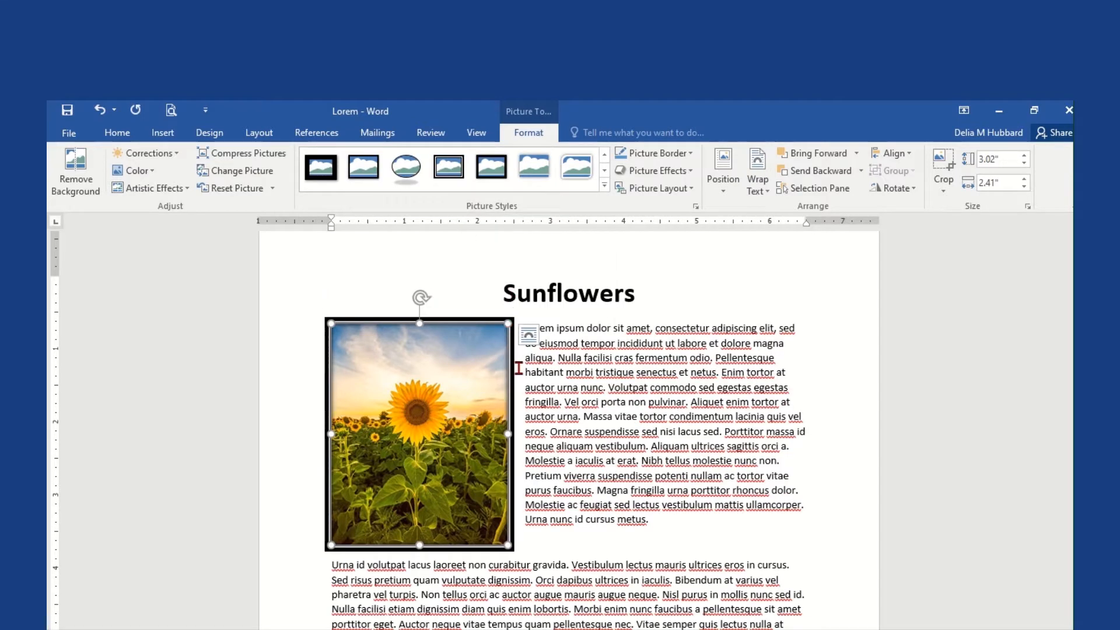
{"action": "left_click", "coordinate": [866, 458]}
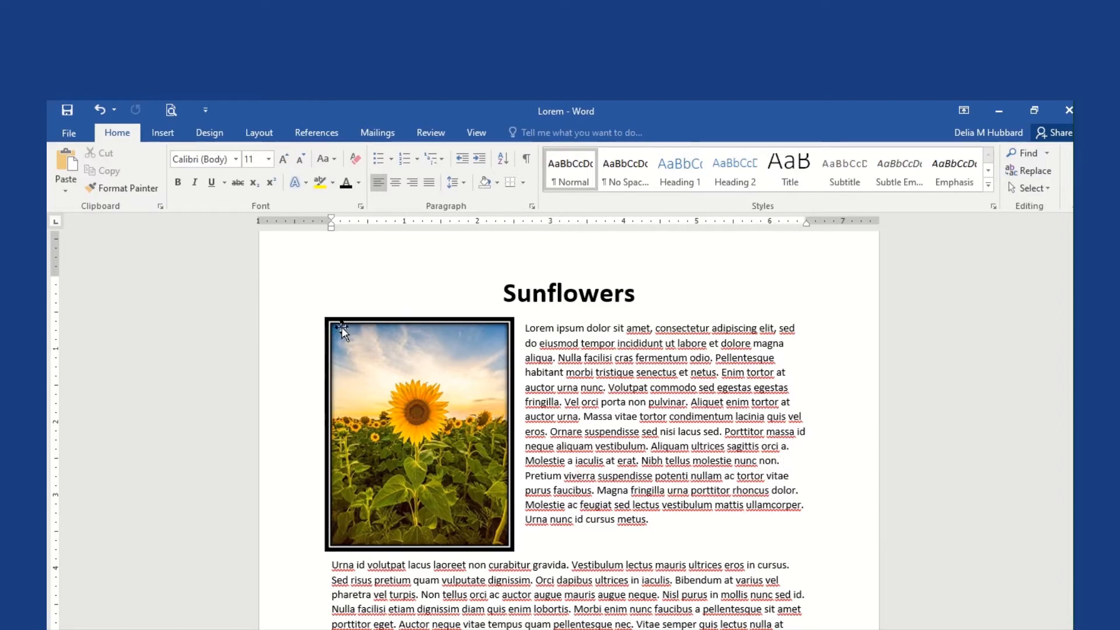
Insert a second sunflower picture beside the text in the lower part of the first page
{"action": "scroll", "coordinate": [710, 472], "scroll_direction": "down", "scroll_amount": 5}
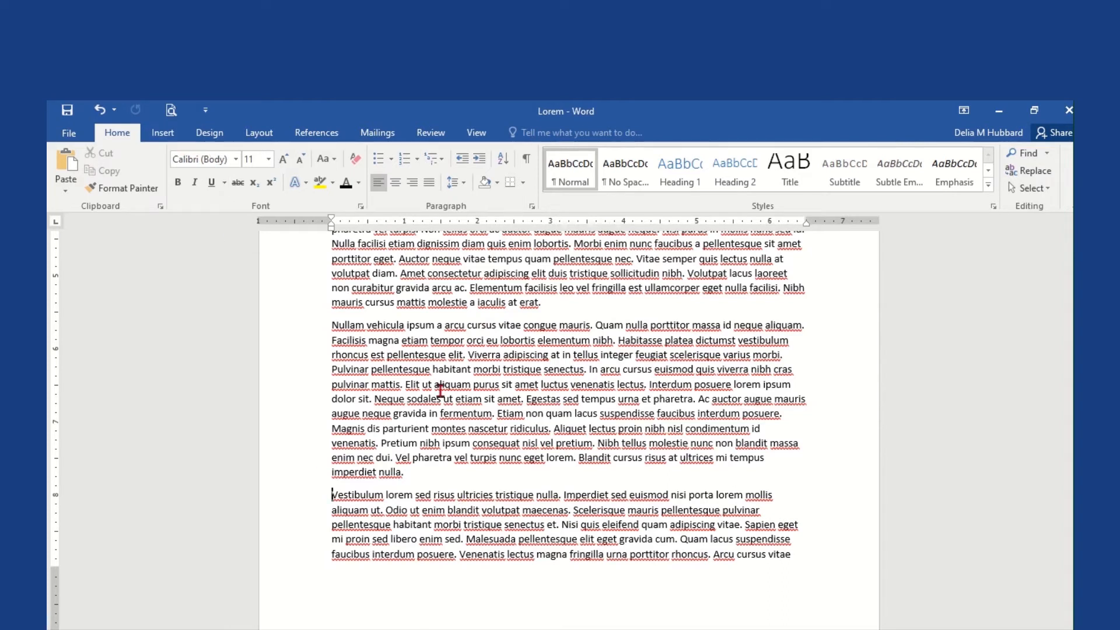
{"action": "left_click", "coordinate": [163, 138]}
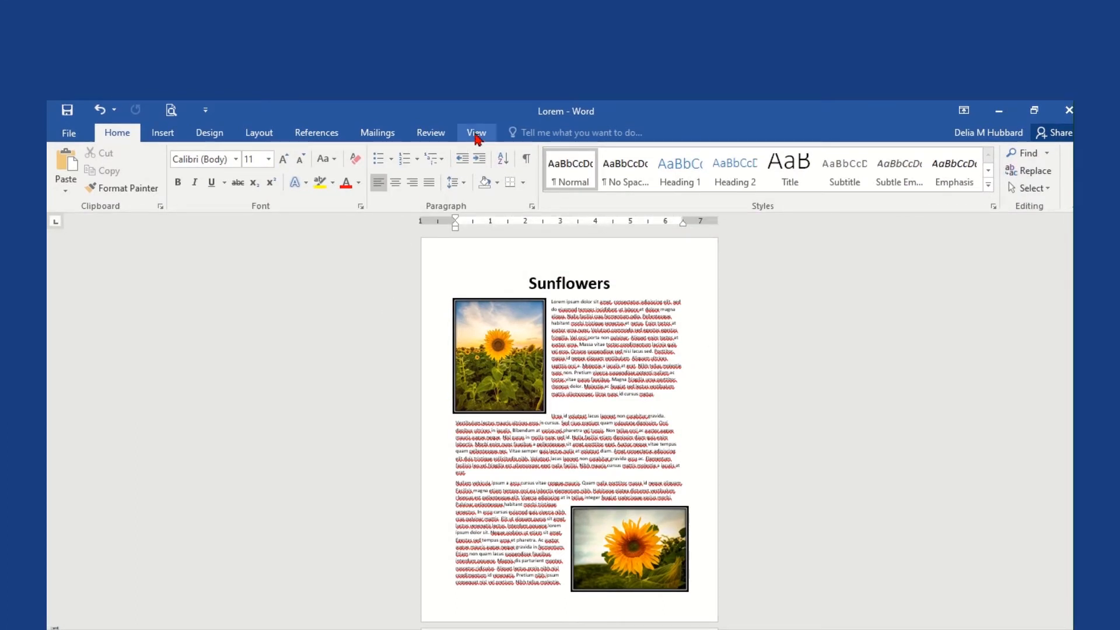
Zoom the document to page width and examine the framed picture beside the text
{"action": "left_click", "coordinate": [475, 133]}
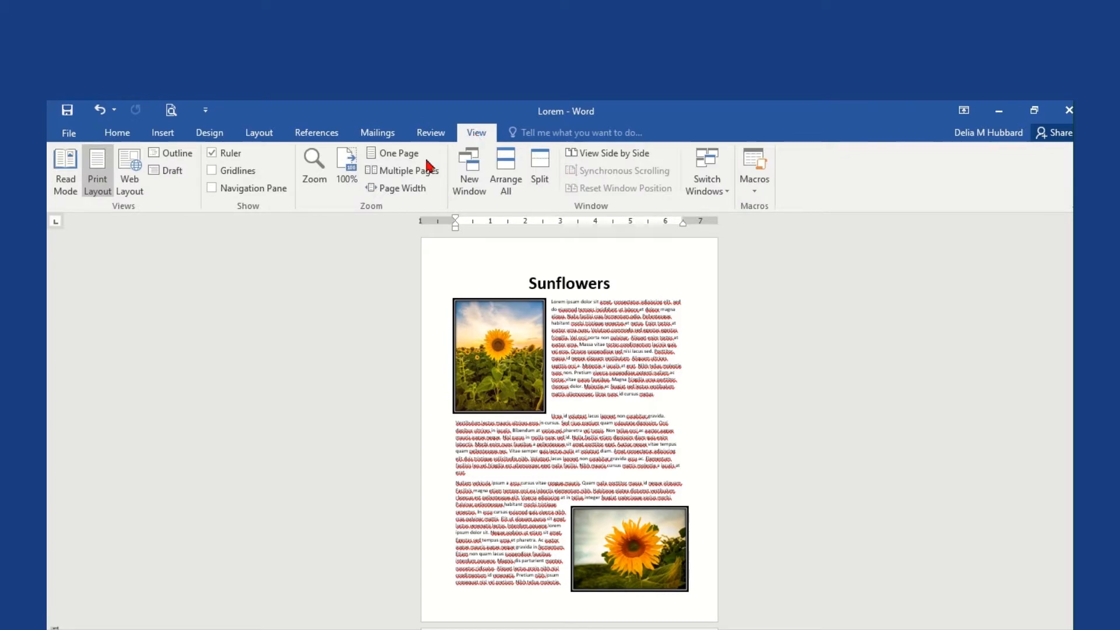
{"action": "left_click", "coordinate": [385, 188]}
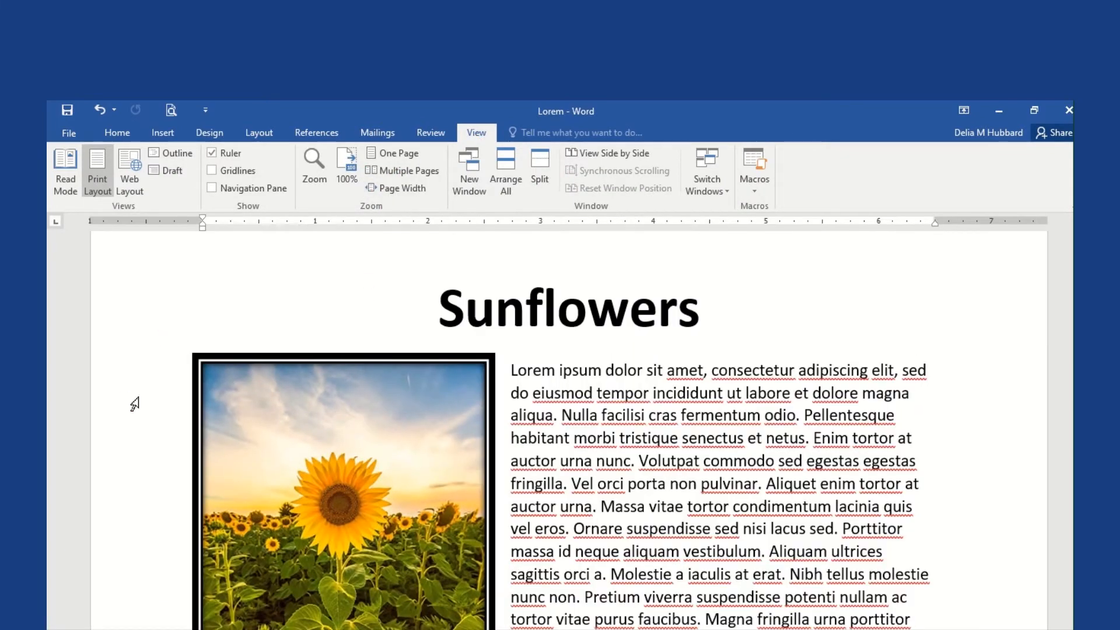
{"action": "scroll", "coordinate": [134, 403], "scroll_direction": "down", "scroll_amount": 2}
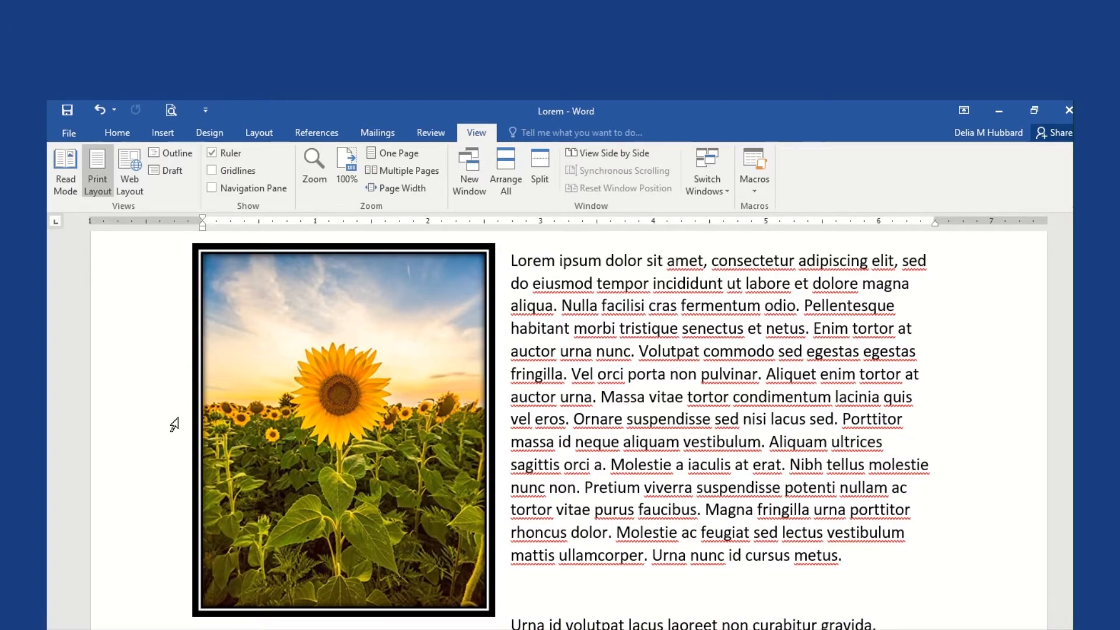
Examine the framed sunflower and squirrel pictures further down the document and switch to the multiple-page view
{"action": "scroll", "coordinate": [171, 421], "scroll_direction": "down", "scroll_amount": 3}
{"action": "scroll", "coordinate": [171, 421], "scroll_direction": "down", "scroll_amount": 4}
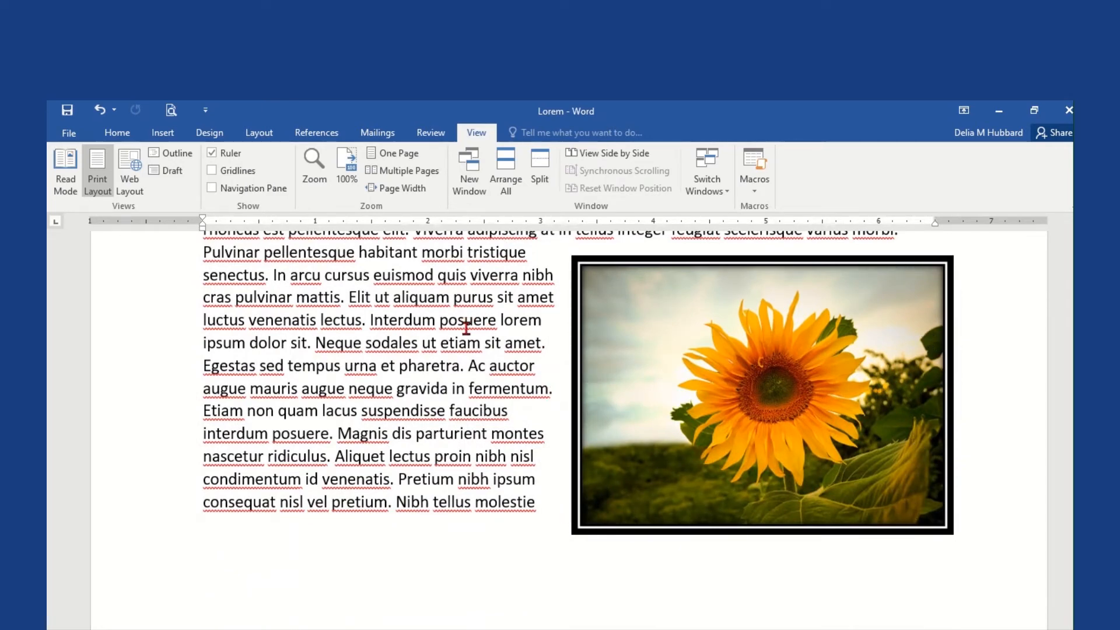
{"action": "scroll", "coordinate": [466, 329], "scroll_direction": "down", "scroll_amount": 12}
{"action": "scroll", "coordinate": [466, 341], "scroll_direction": "down", "scroll_amount": 4}
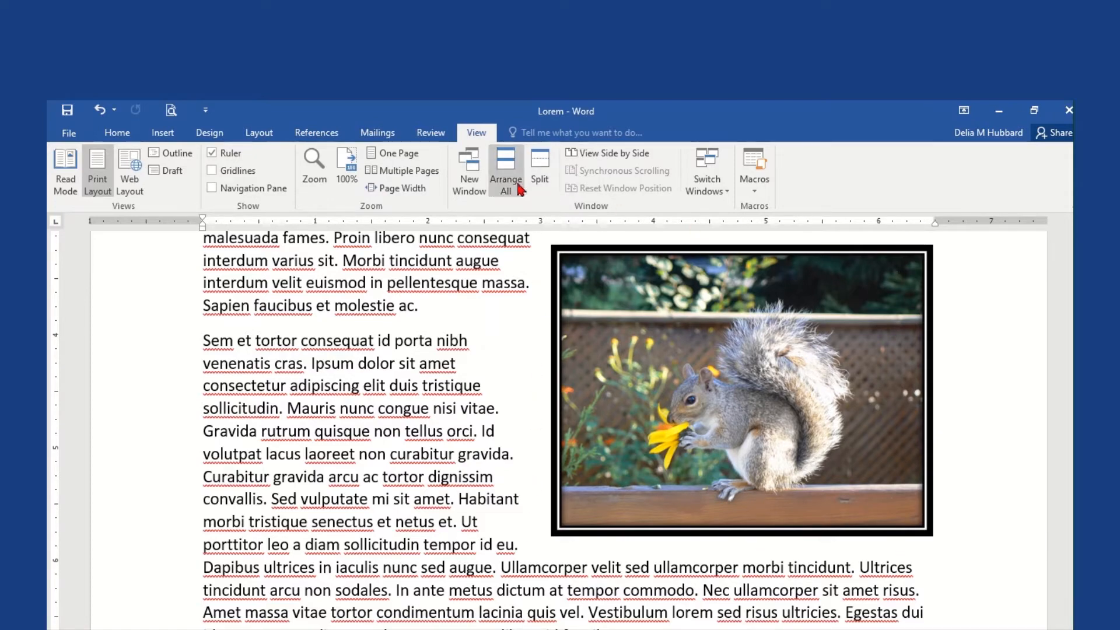
{"action": "left_click", "coordinate": [401, 170]}
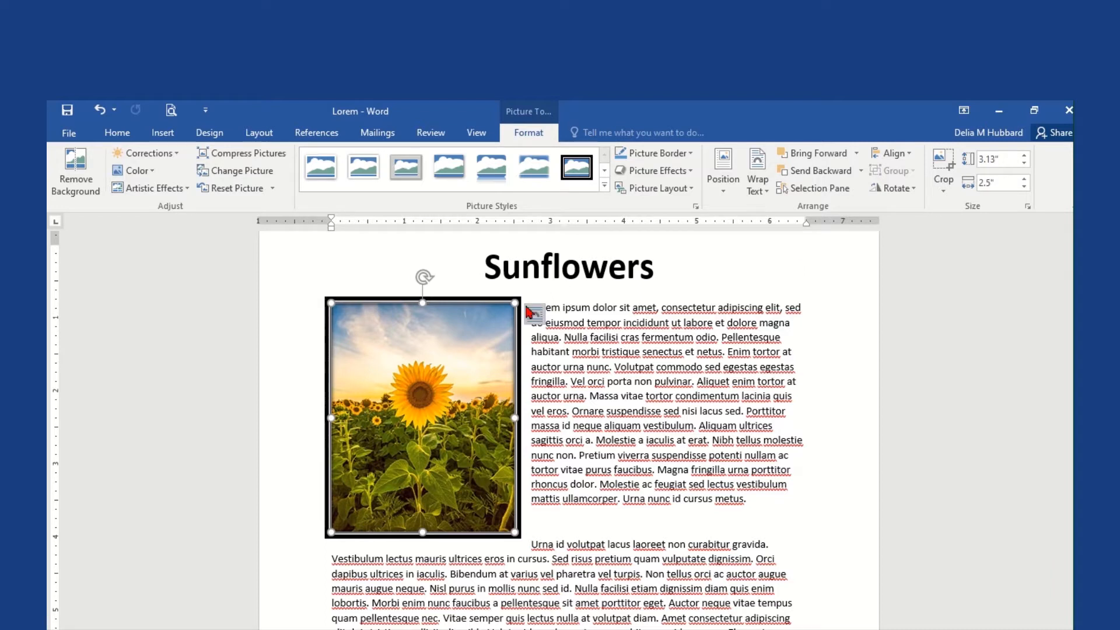
Change the border color of the first sunflower picture, beneath the Sunflowers title, to the theme's gold
{"action": "left_click", "coordinate": [592, 310]}
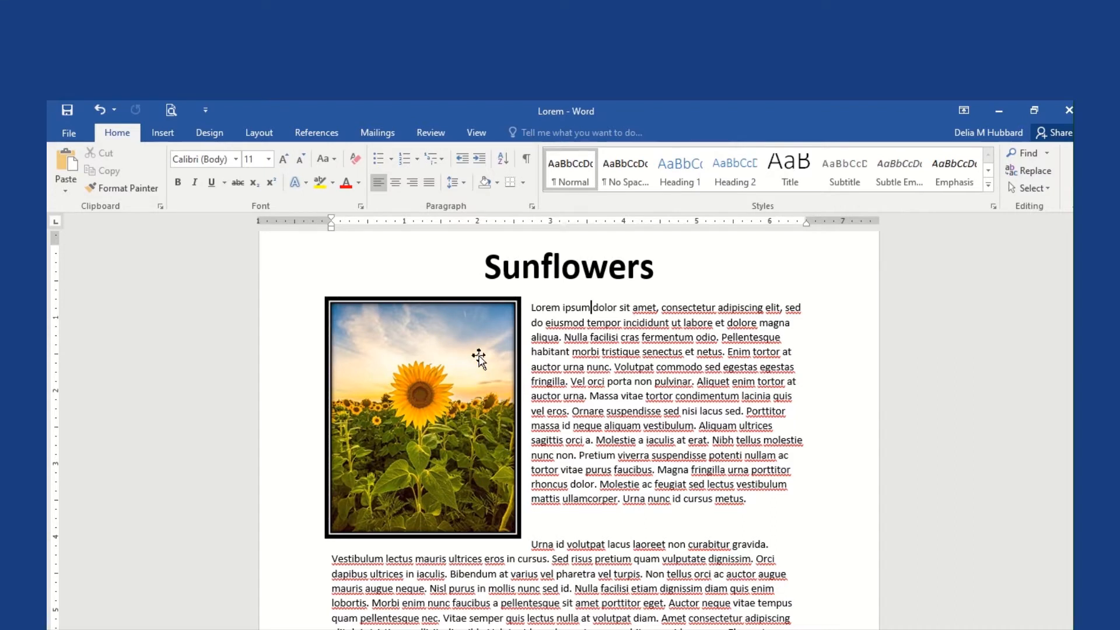
{"action": "left_click", "coordinate": [479, 358]}
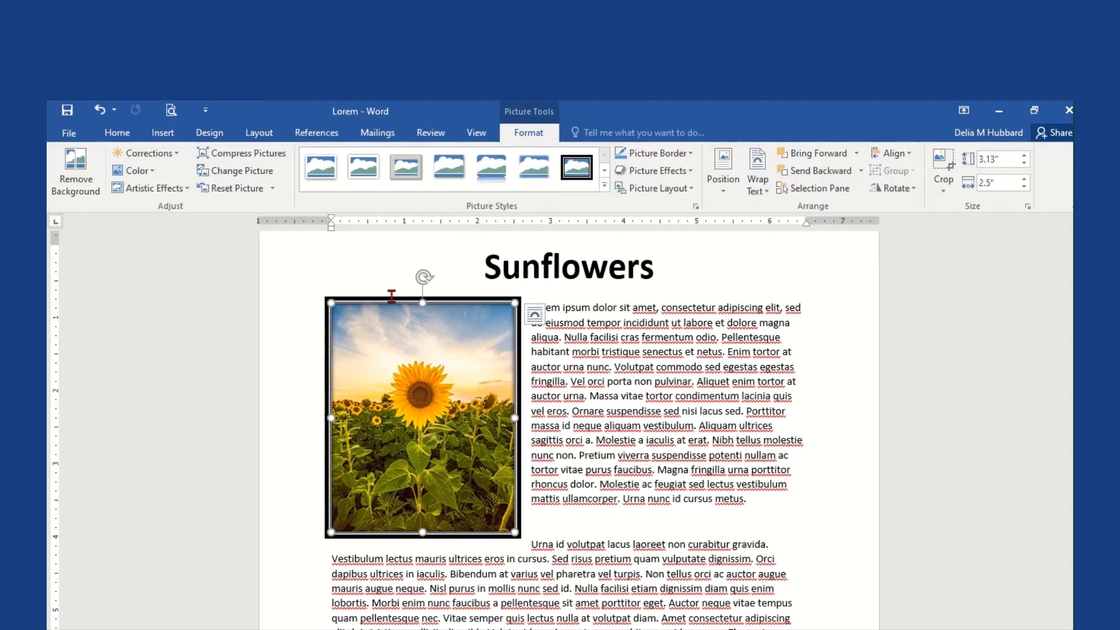
{"action": "left_click", "coordinate": [675, 162]}
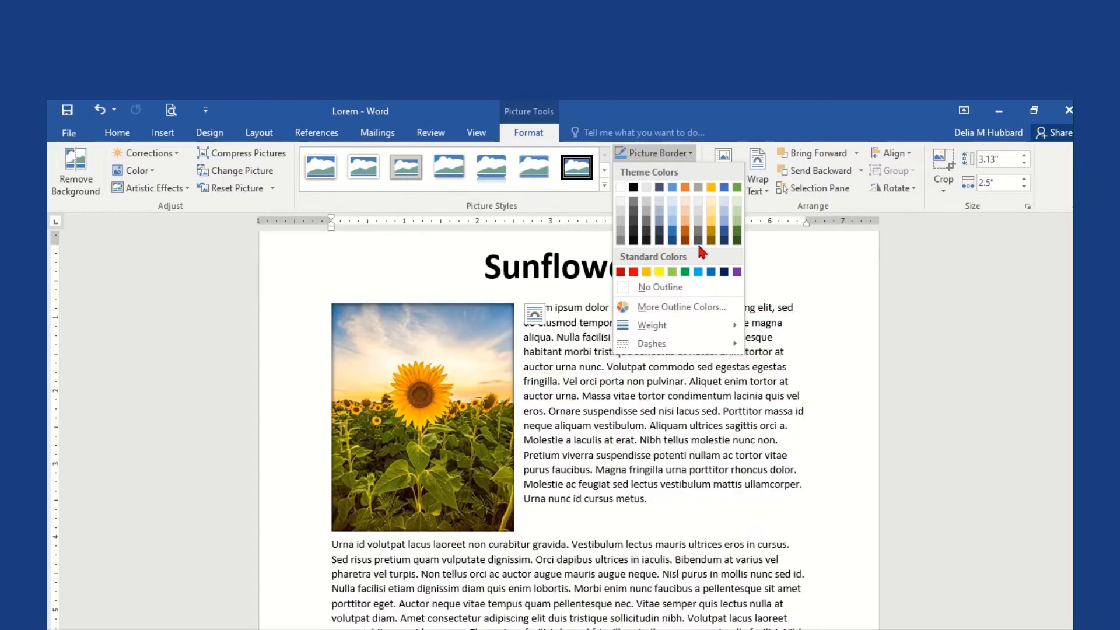
{"action": "left_click", "coordinate": [711, 188]}
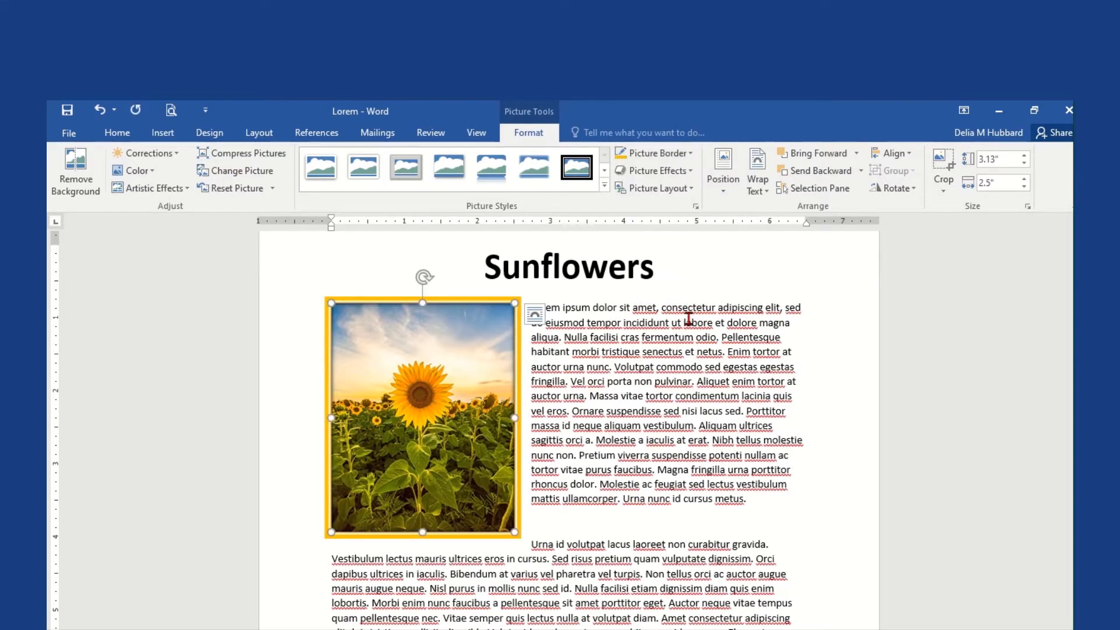
Look through the picture effects available for the gold-bordered picture, from shadow and glow to soft edges, bevel and 3-D rotation
{"action": "left_click", "coordinate": [656, 175]}
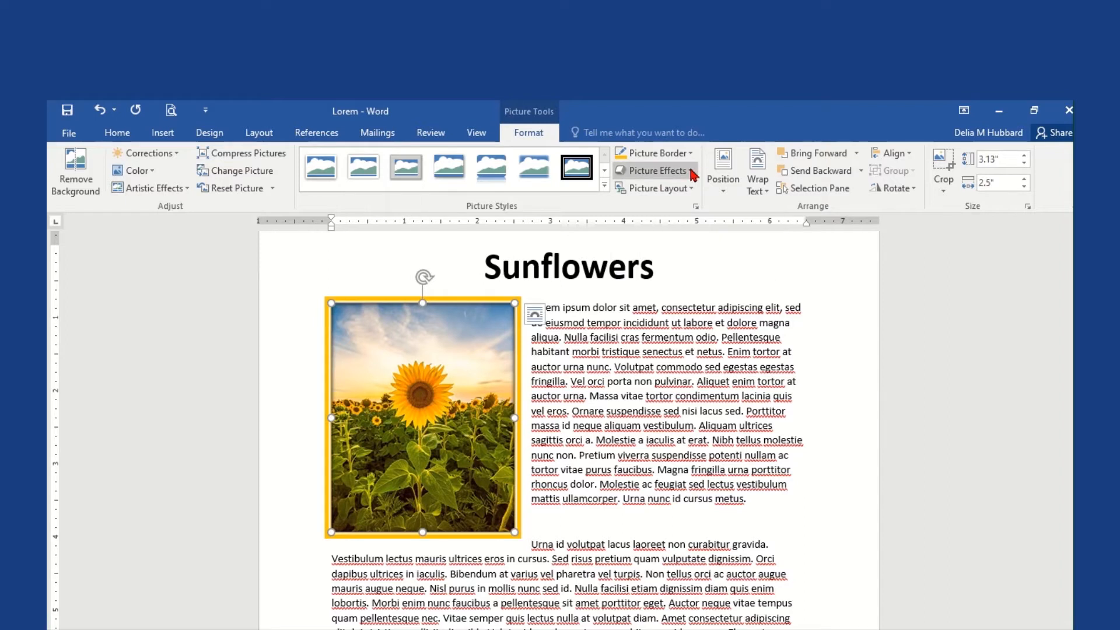
{"action": "mouse_move", "coordinate": [672, 242]}
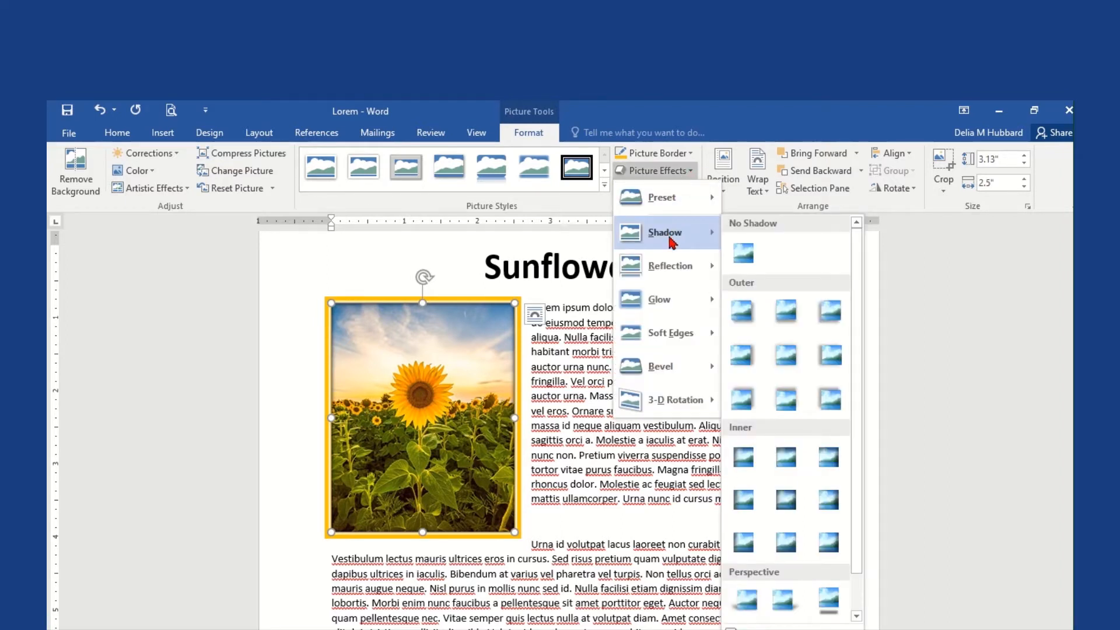
{"action": "mouse_move", "coordinate": [674, 274]}
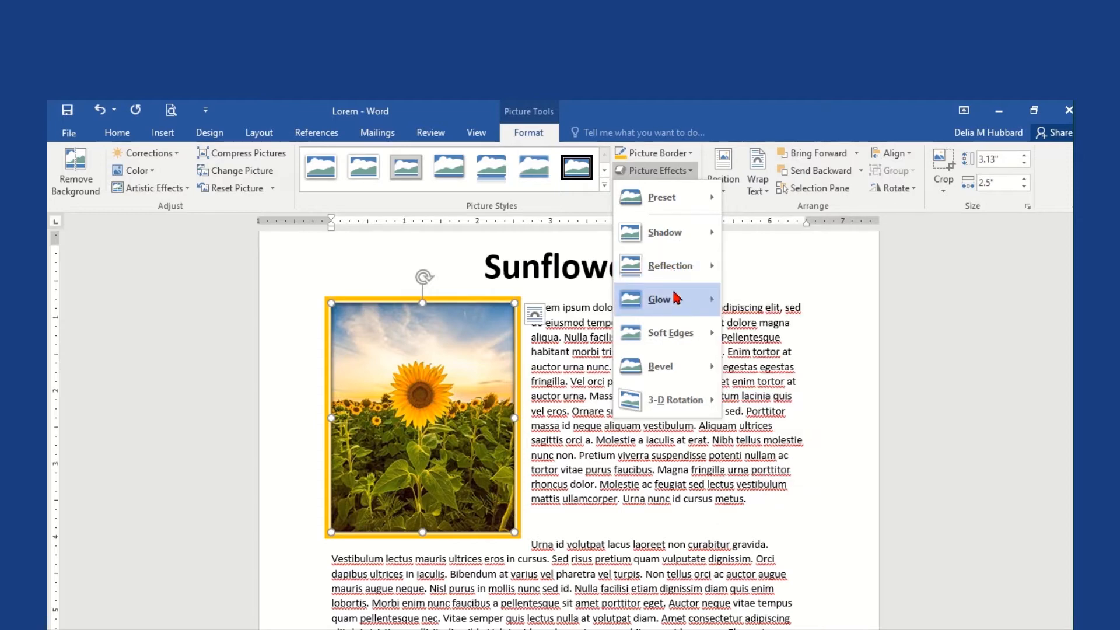
{"action": "mouse_move", "coordinate": [677, 297]}
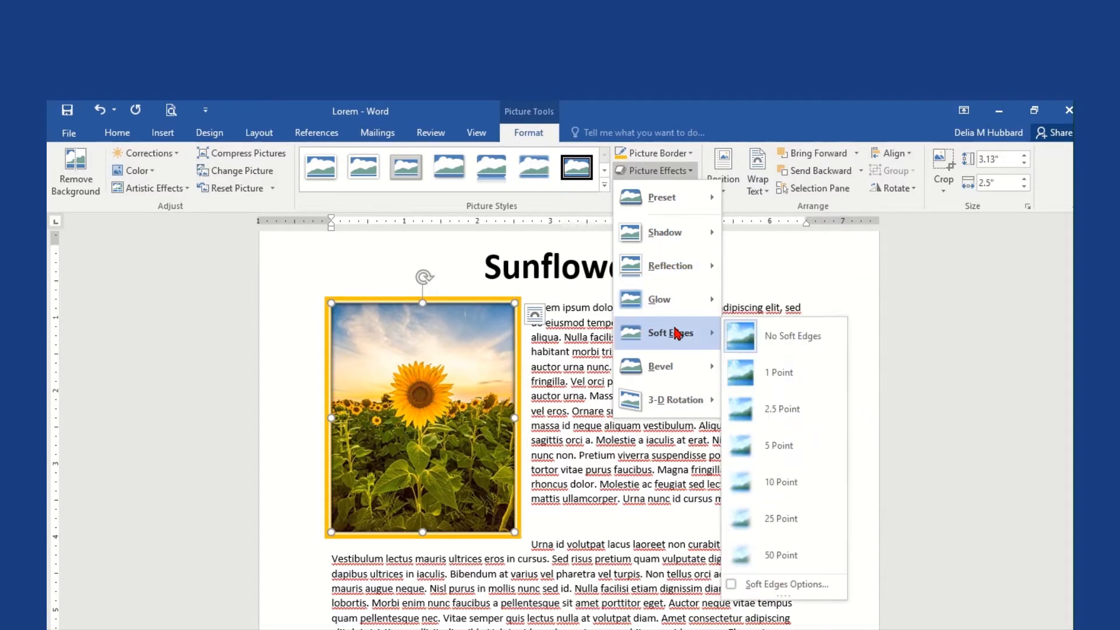
{"action": "mouse_move", "coordinate": [678, 366]}
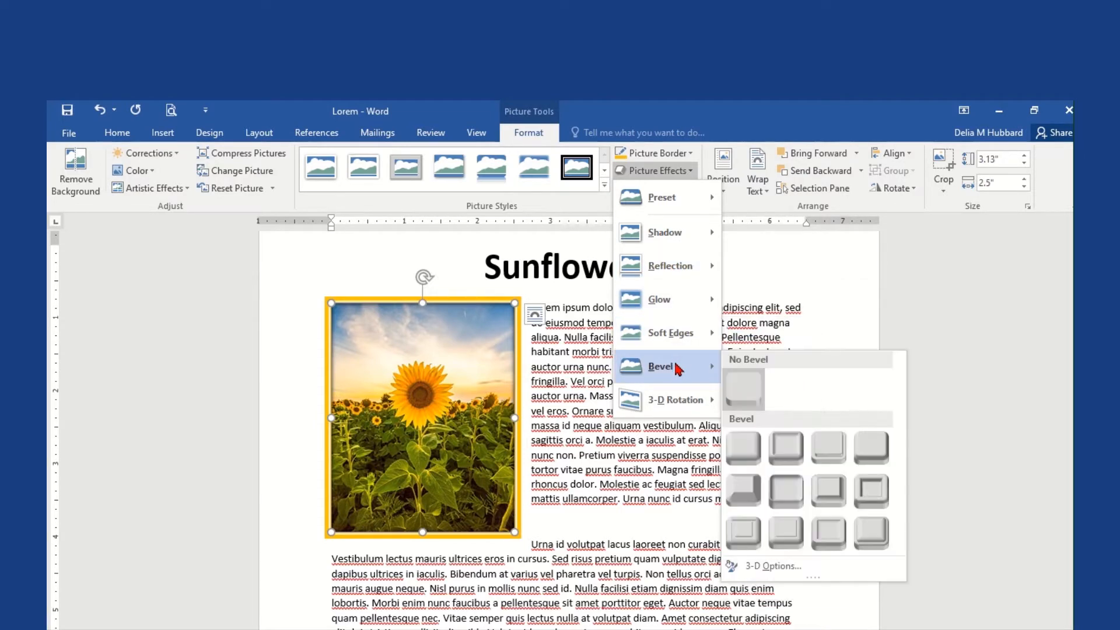
{"action": "mouse_move", "coordinate": [680, 402]}
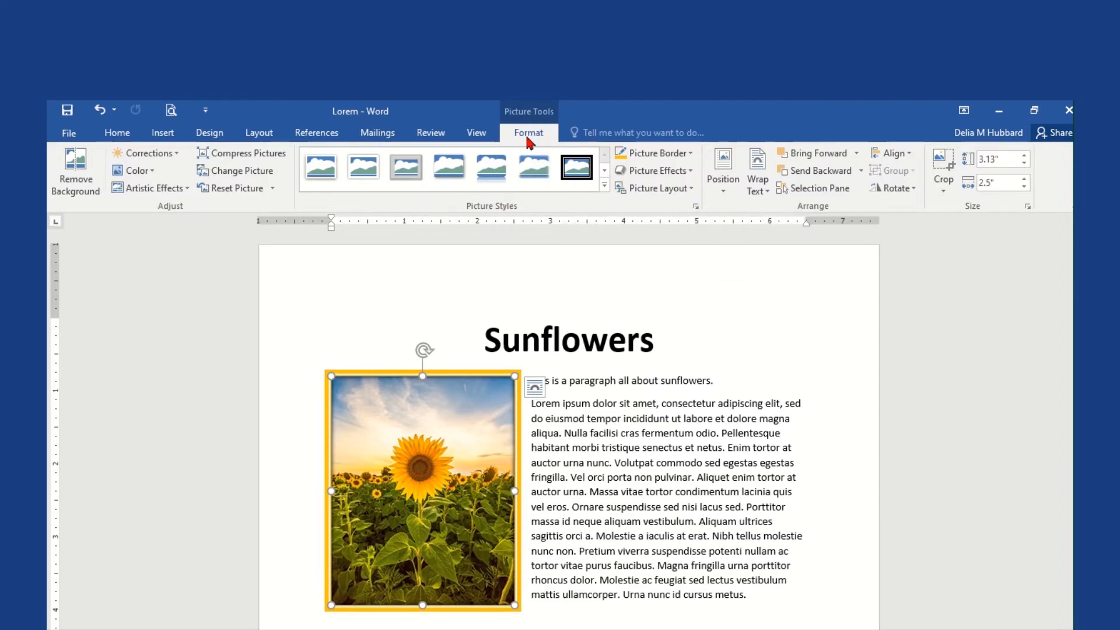
Open the Format Picture settings for the gold-bordered picture and review its line and effects options
{"action": "left_click", "coordinate": [697, 207]}
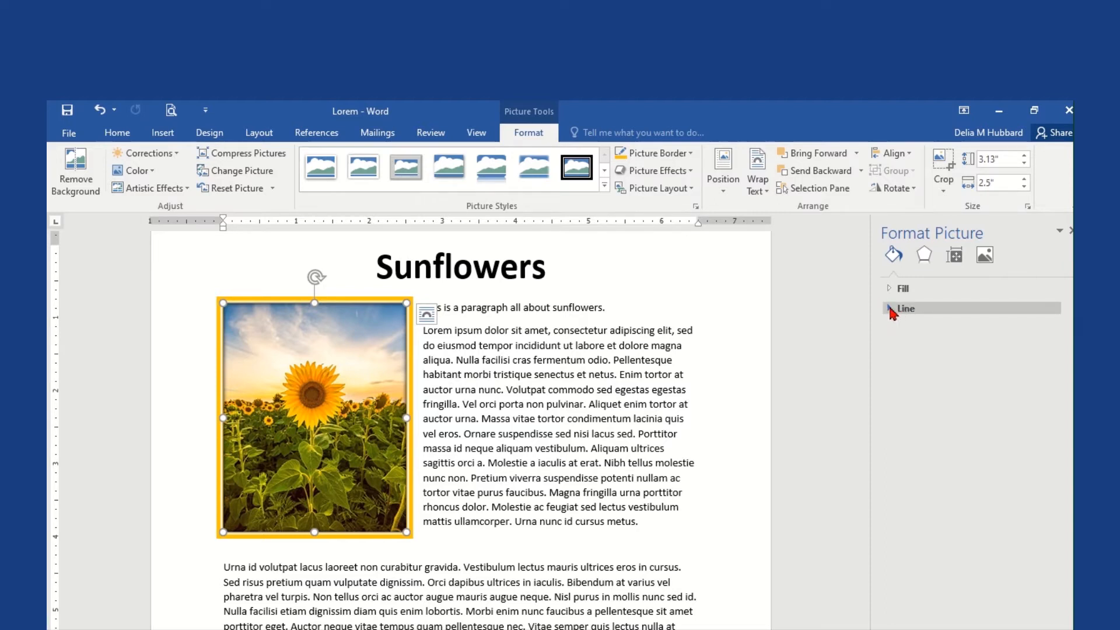
{"action": "left_click", "coordinate": [891, 311]}
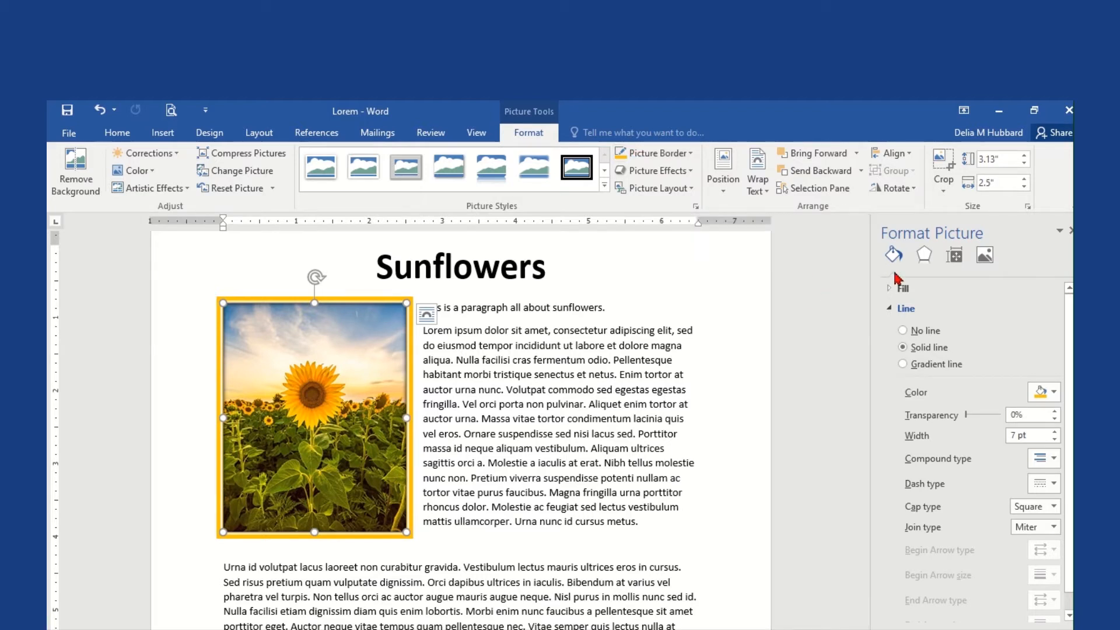
{"action": "left_click", "coordinate": [922, 263]}
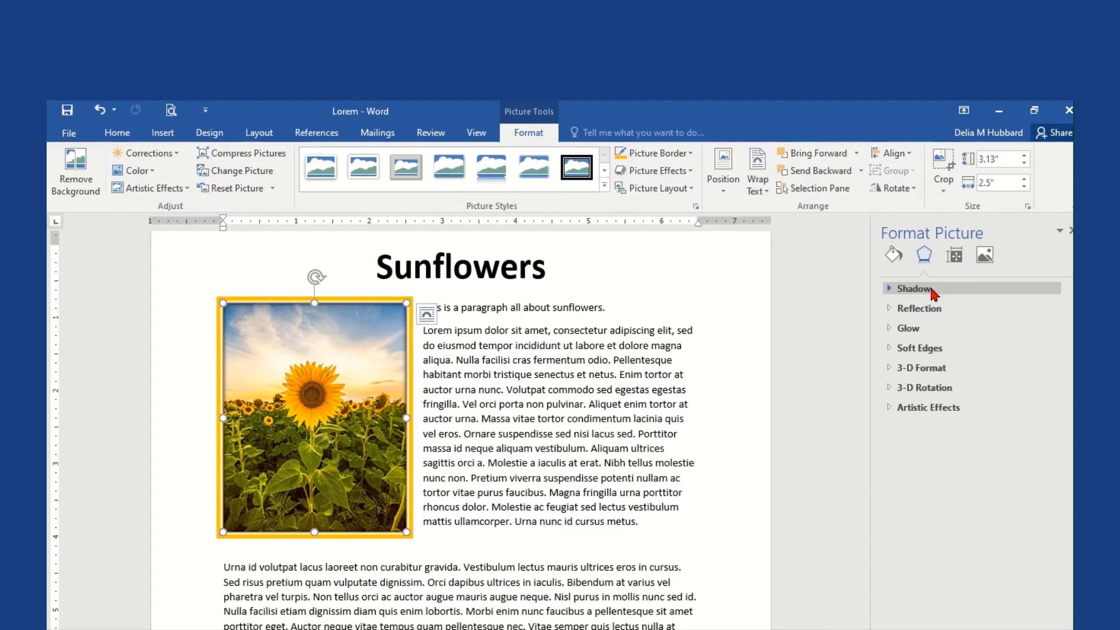
Give the gold-bordered sunflower picture the alt text title "A single sunflower stands tall" and leave its description empty
{"action": "left_click", "coordinate": [955, 260]}
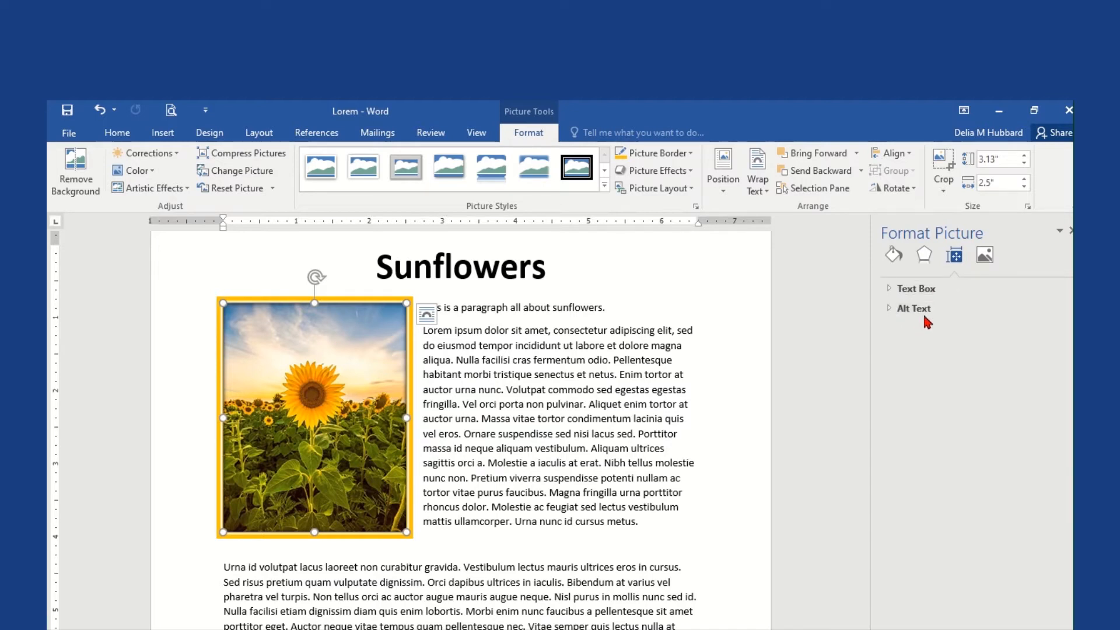
{"action": "left_click", "coordinate": [888, 309]}
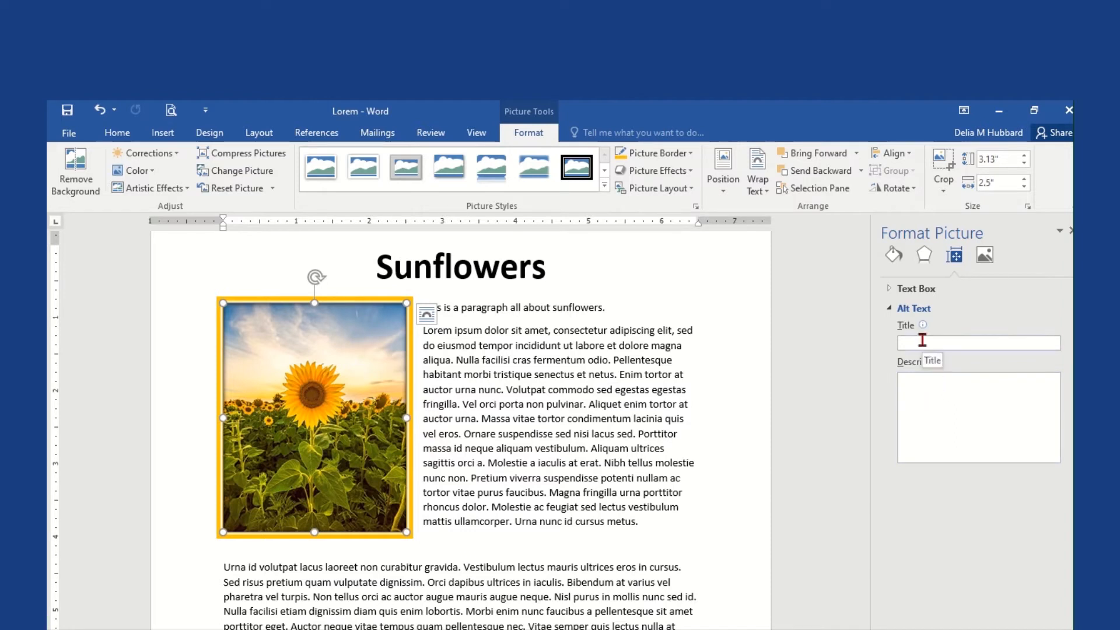
{"action": "left_click", "coordinate": [1009, 343]}
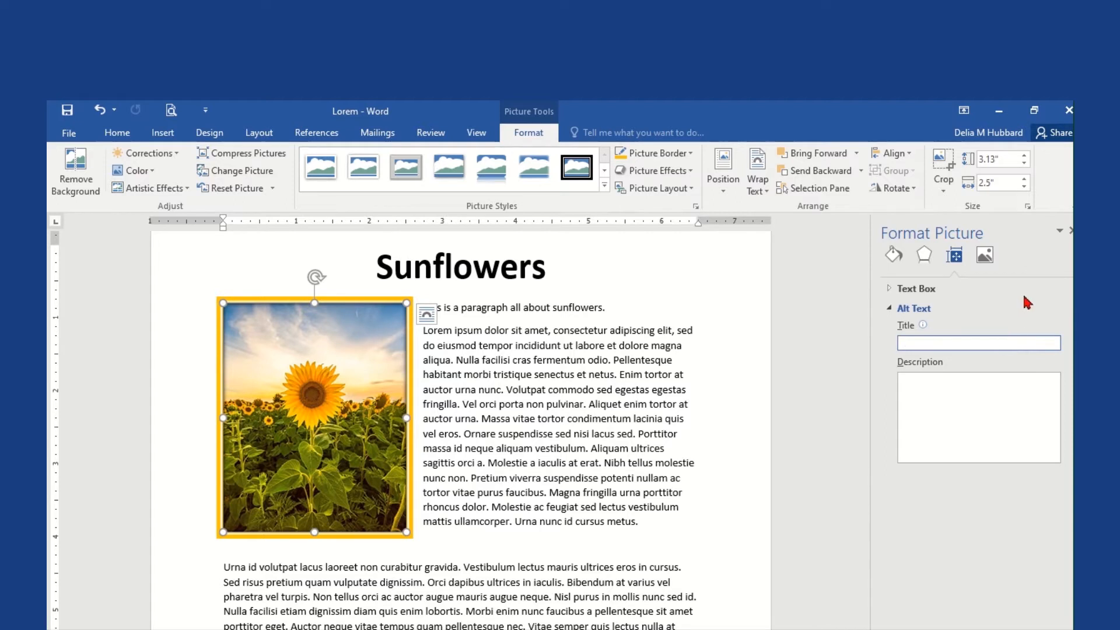
{"action": "type", "text": "A single sunflower stands tall"}
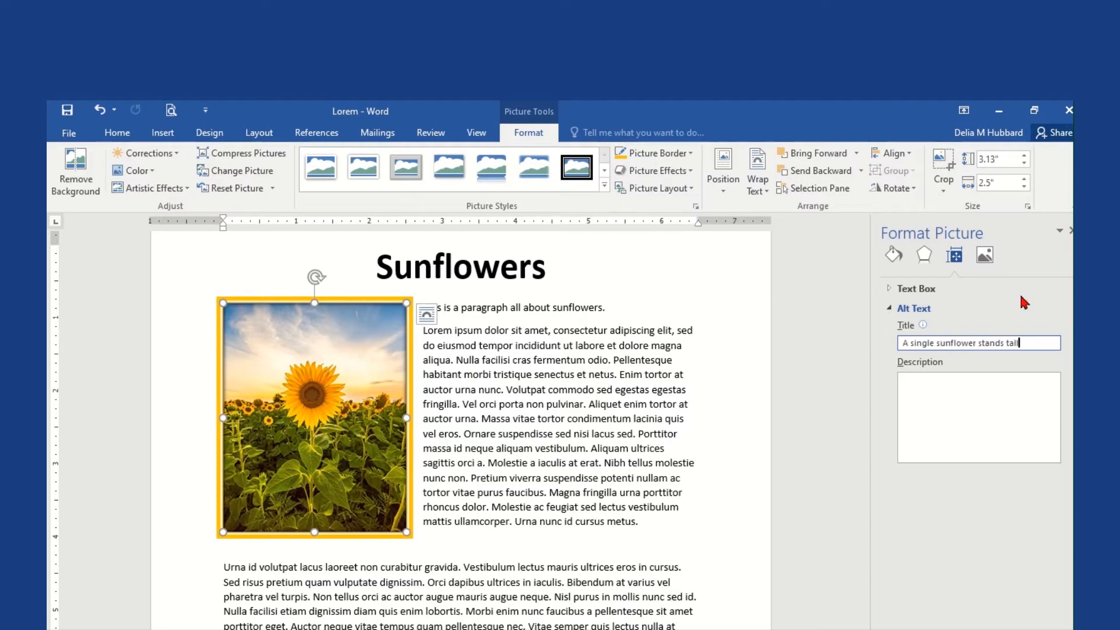
{"action": "left_click", "coordinate": [946, 400]}
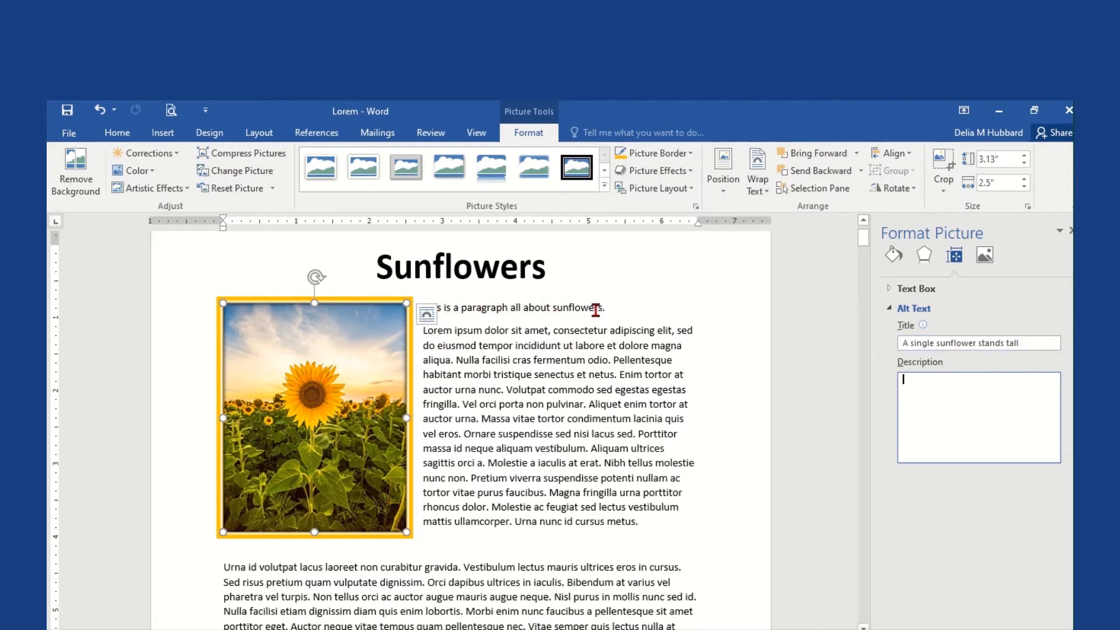
Give the second sunflower picture the alt text title "Single Sunflower" and the description "A single sunflower on a cloudy day"
{"action": "scroll", "coordinate": [595, 311], "scroll_direction": "down", "scroll_amount": 8}
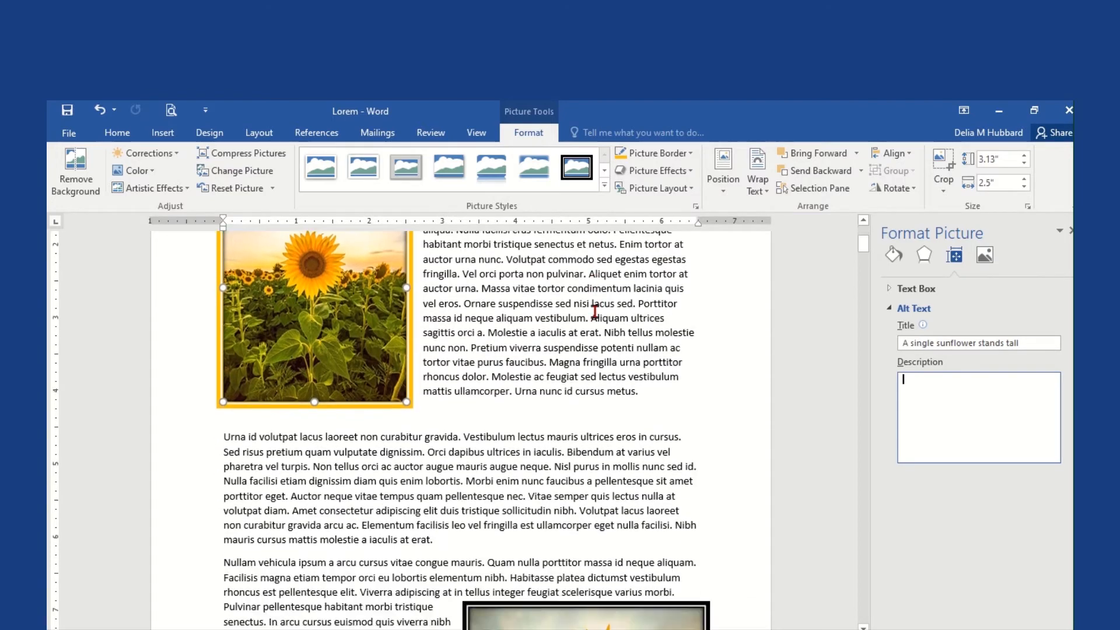
{"action": "scroll", "coordinate": [595, 311], "scroll_direction": "down", "scroll_amount": 1}
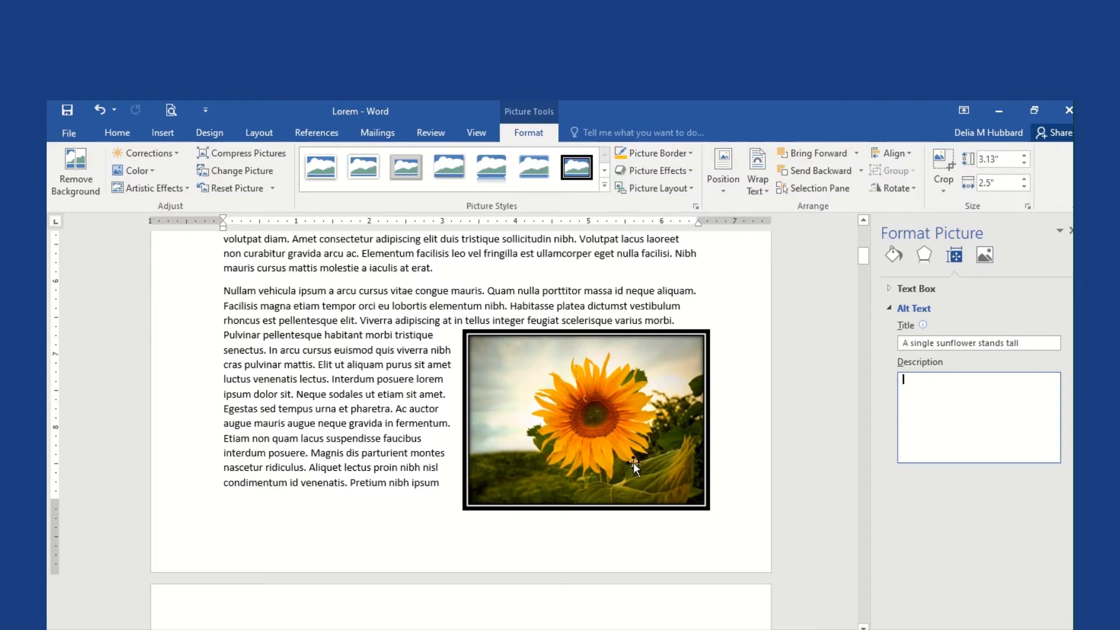
{"action": "left_click", "coordinate": [659, 368]}
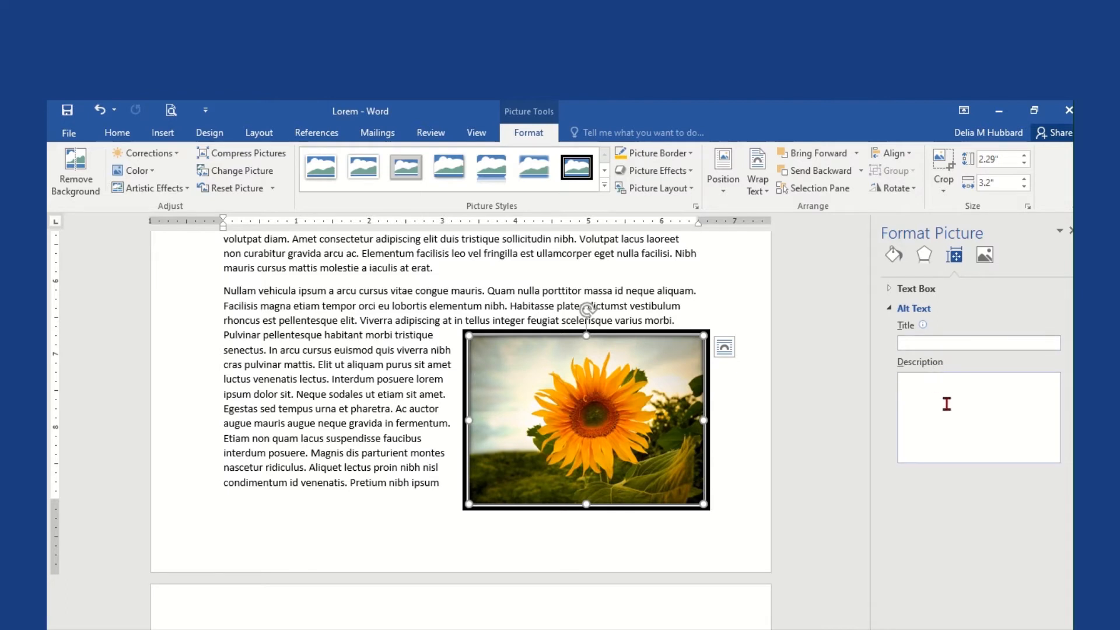
{"action": "left_click", "coordinate": [922, 342]}
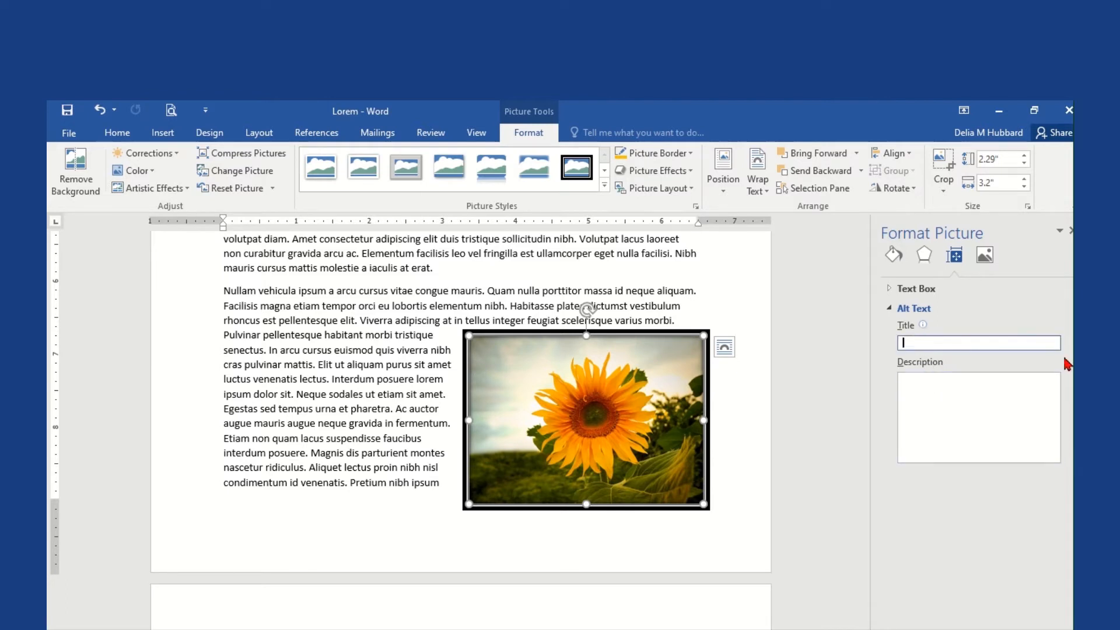
{"action": "type", "text": "Single Sunflower"}
{"action": "left_click", "coordinate": [949, 391]}
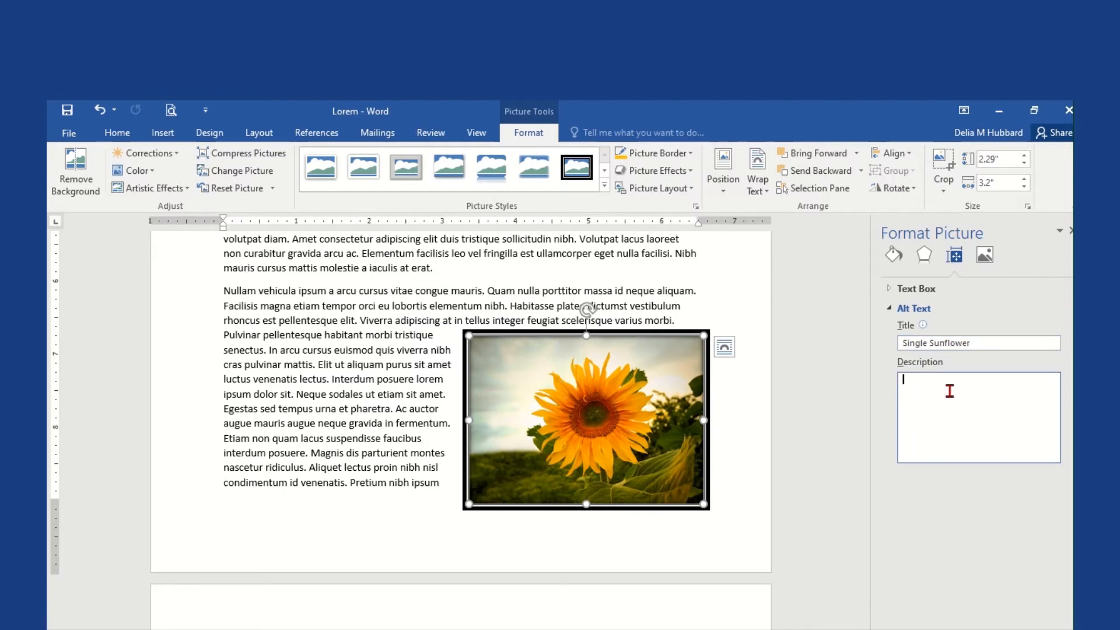
{"action": "type", "text": "A single su nflower on a cloudy day"}
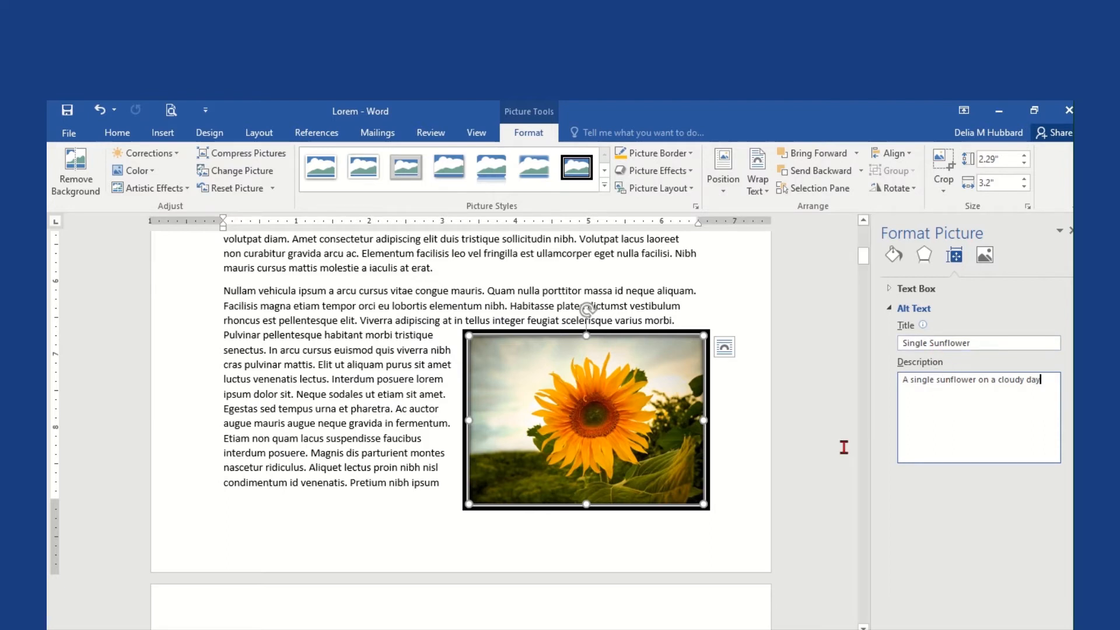
Give the squirrel picture the alt text title "A squirrel on a fence" and close the Format Picture settings
{"action": "scroll", "coordinate": [730, 426], "scroll_direction": "down", "scroll_amount": 9}
{"action": "scroll", "coordinate": [730, 430], "scroll_direction": "down", "scroll_amount": 3}
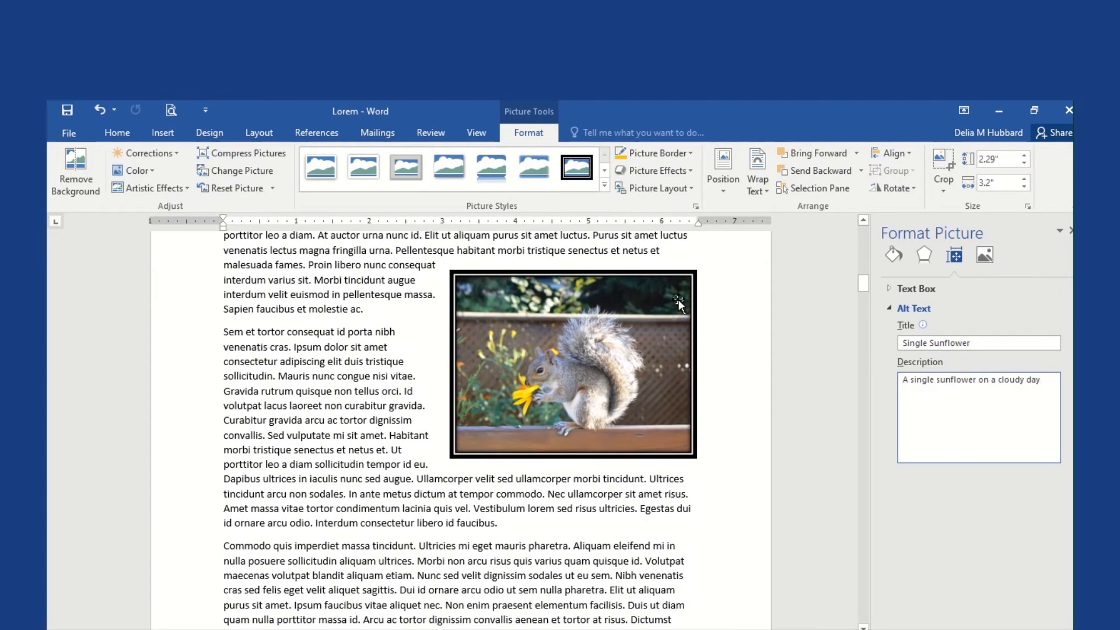
{"action": "left_click", "coordinate": [678, 304]}
{"action": "left_click", "coordinate": [908, 344]}
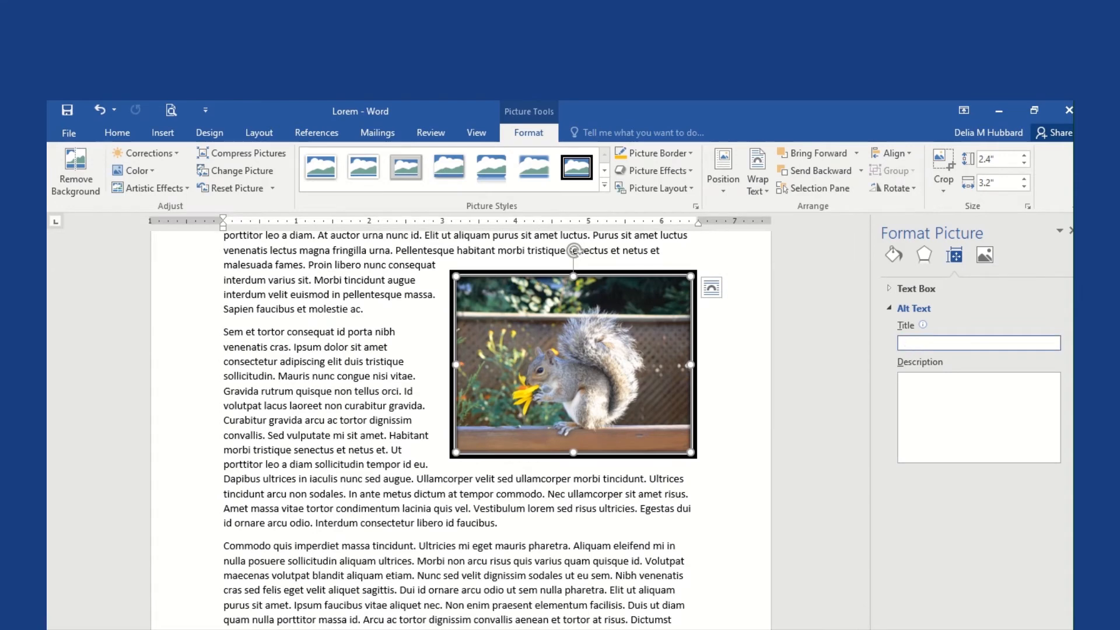
{"action": "type", "text": "A s"}
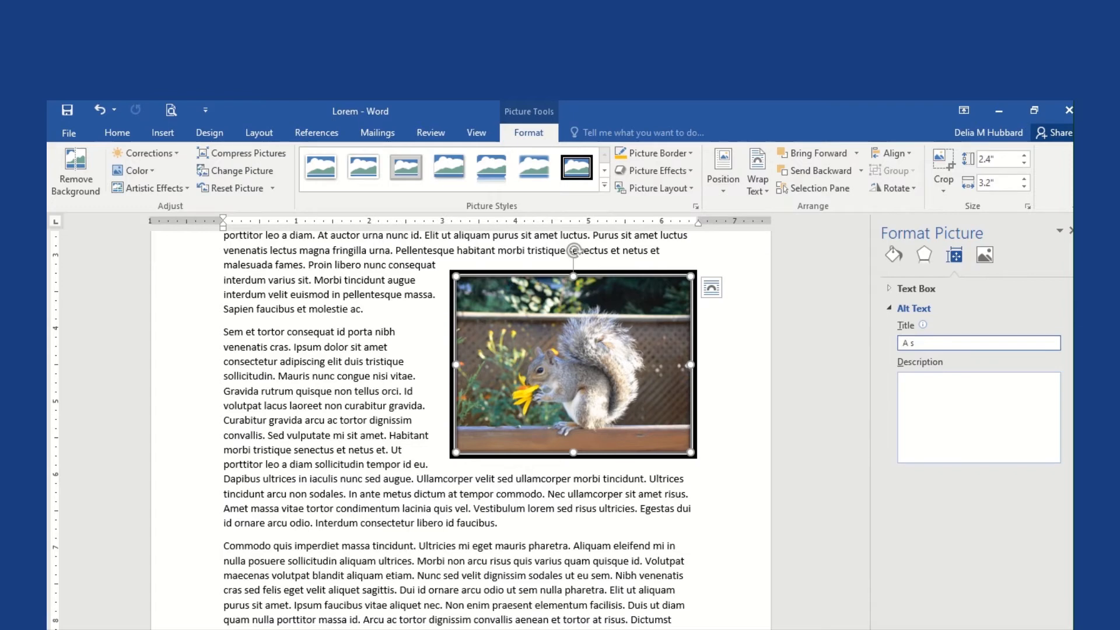
{"action": "type", "text": "quirrel on a fence"}
{"action": "left_click", "coordinate": [1071, 231]}
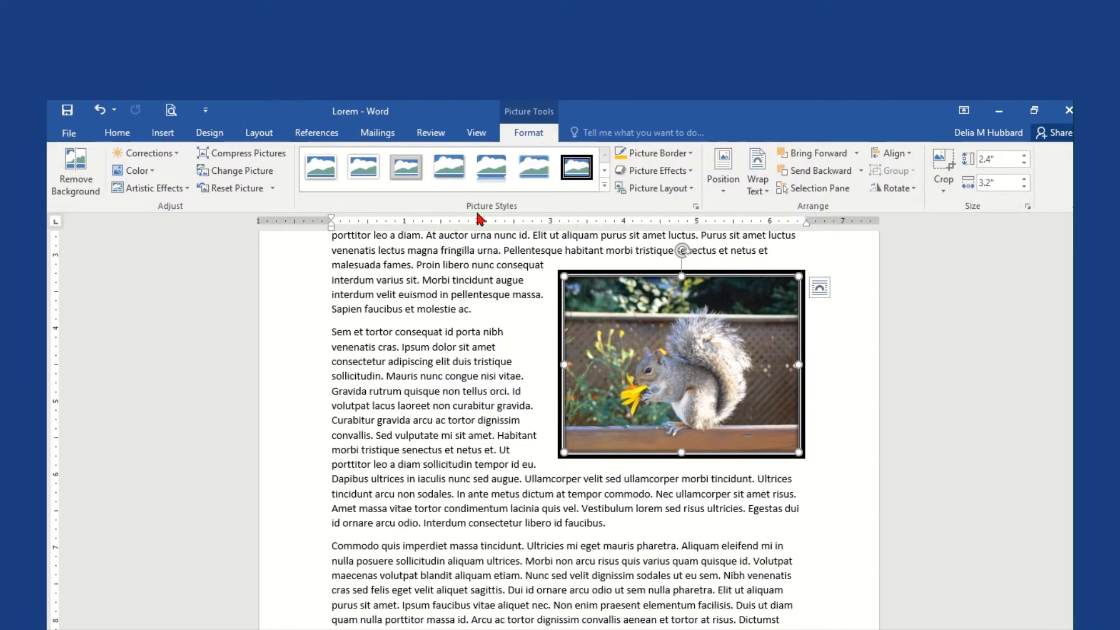
Open and close the Format Picture settings for the squirrel picture, and open them for the picture of a sunflower with seeds
{"action": "left_click", "coordinate": [696, 206]}
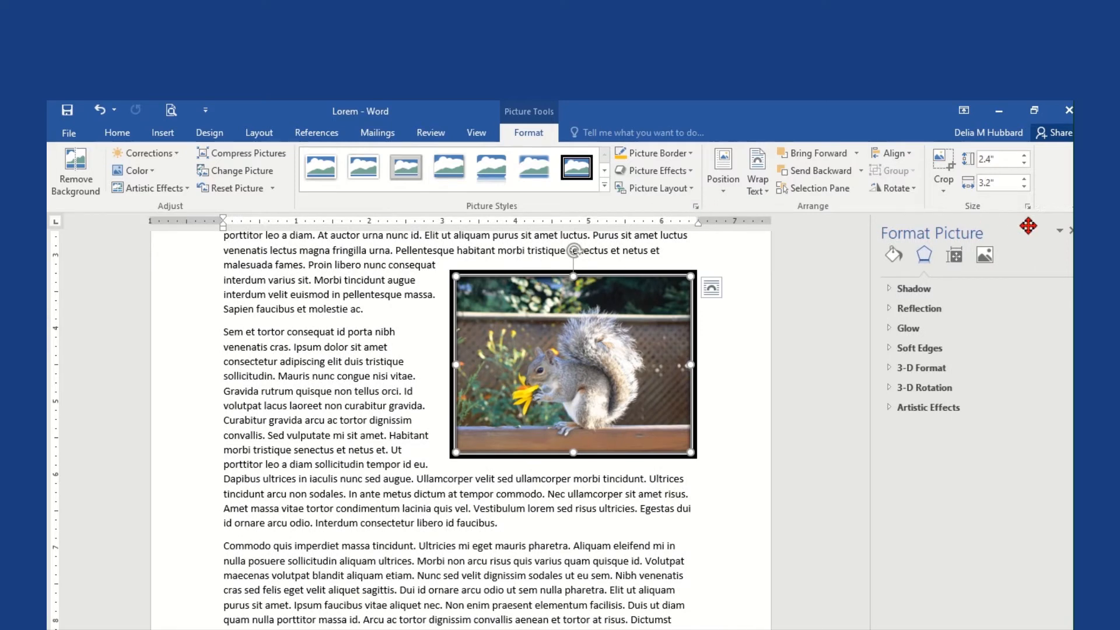
{"action": "left_click", "coordinate": [1070, 233]}
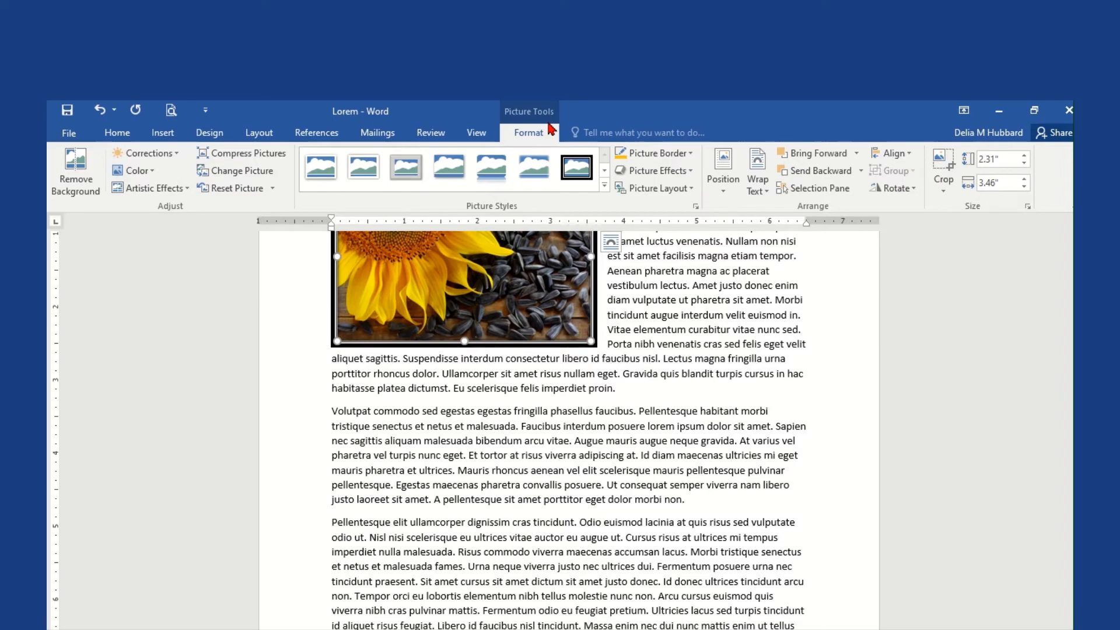
{"action": "right_click", "coordinate": [537, 272]}
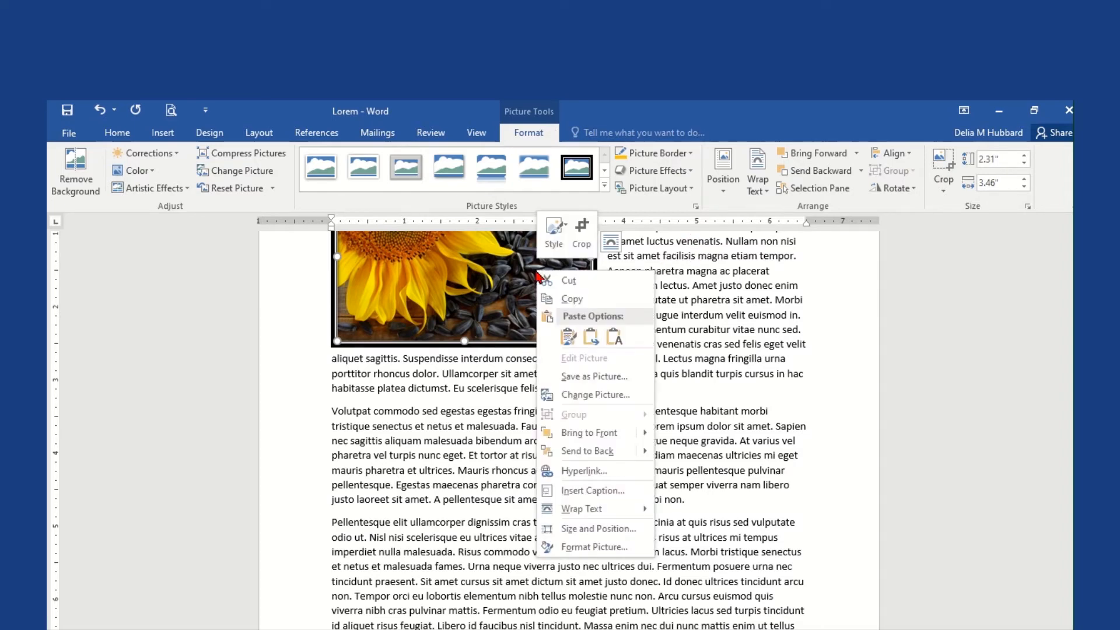
{"action": "left_click", "coordinate": [594, 547]}
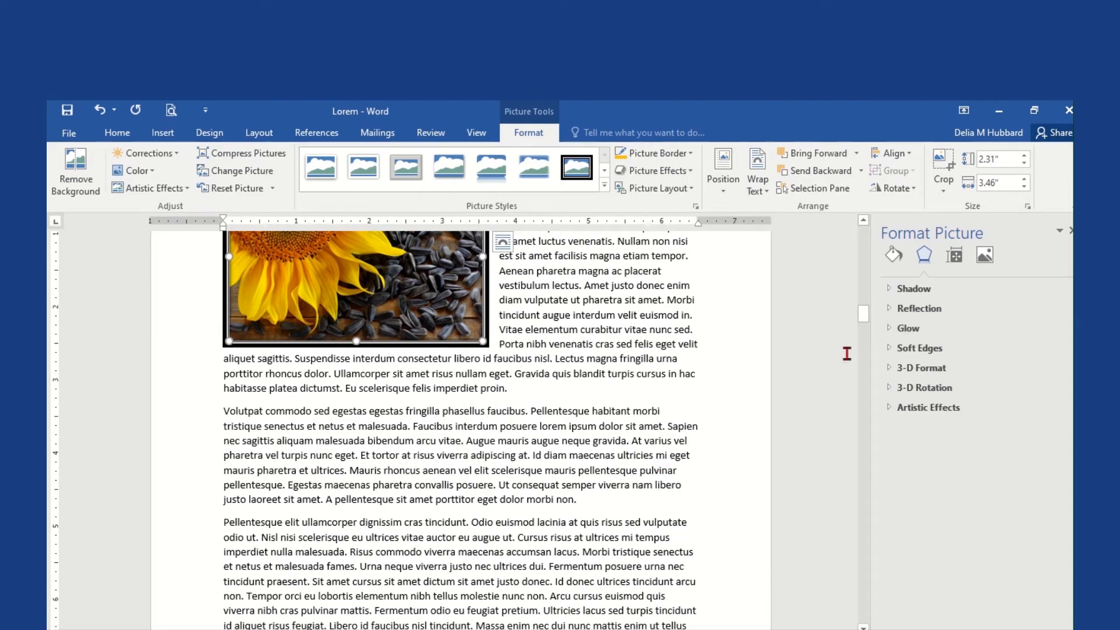
Show the layout and properties settings for the picture of a sunflower with seeds
{"action": "left_click", "coordinate": [958, 261]}
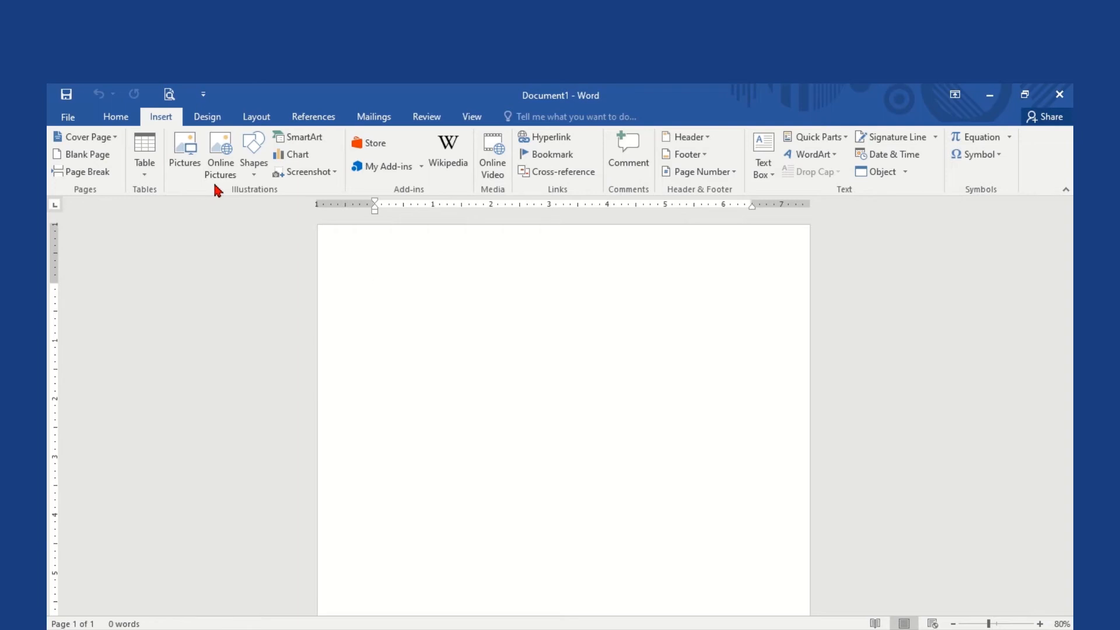
Search Bing for online pictures of "sunflowers" to insert into the blank document
{"action": "left_click", "coordinate": [230, 169]}
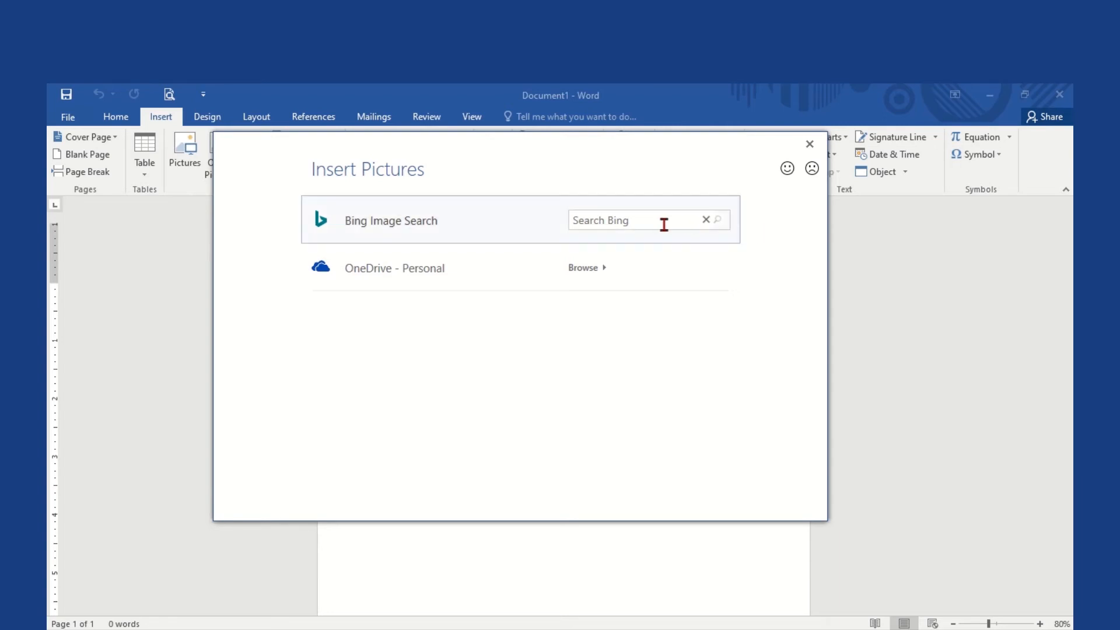
{"action": "left_click", "coordinate": [608, 217]}
{"action": "type", "text": "sunfl"}
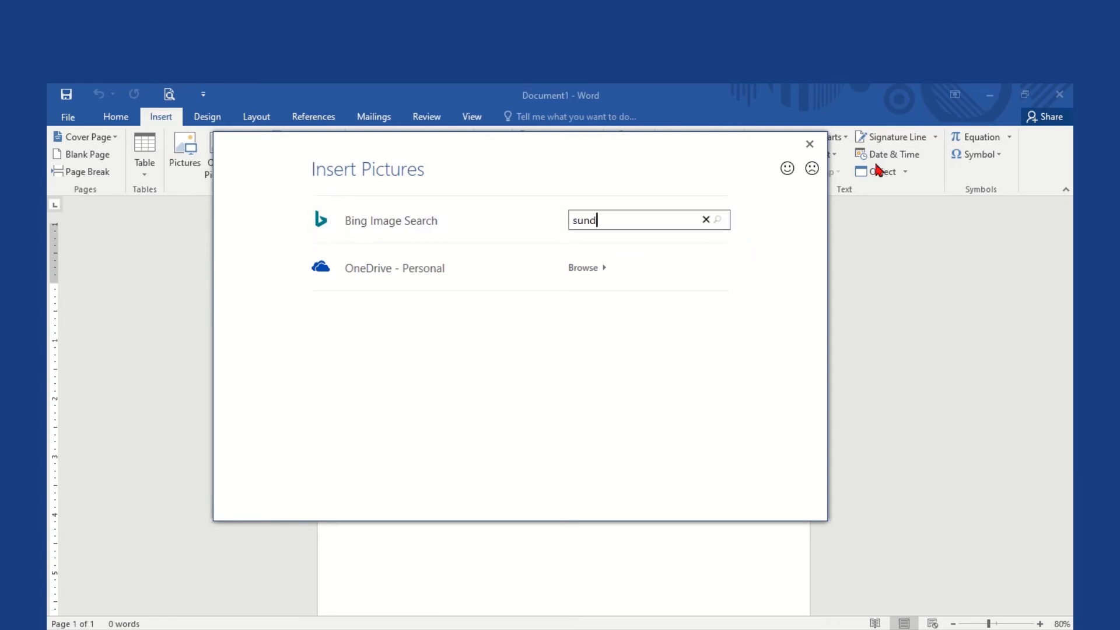
{"action": "type", "text": "owers"}
{"action": "left_click", "coordinate": [721, 222]}
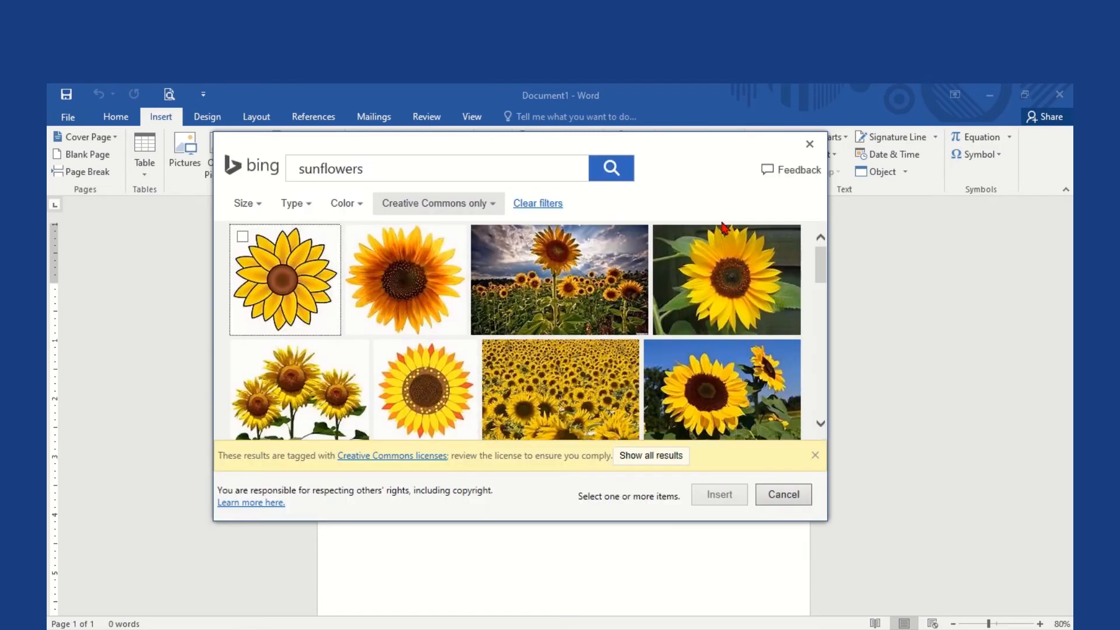
{"action": "mouse_move", "coordinate": [741, 240]}
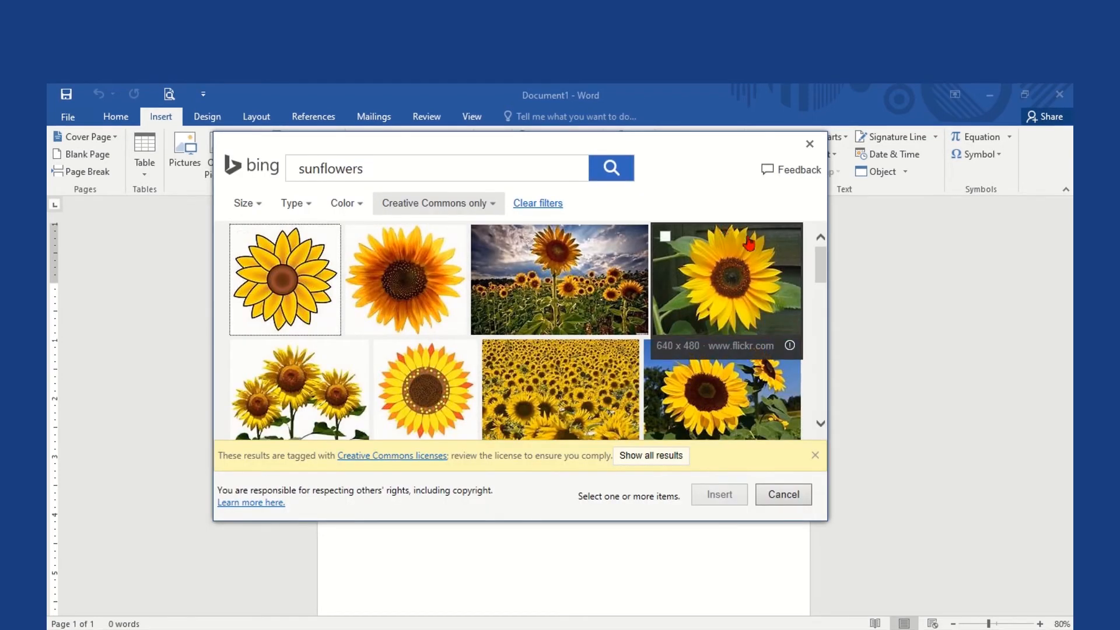
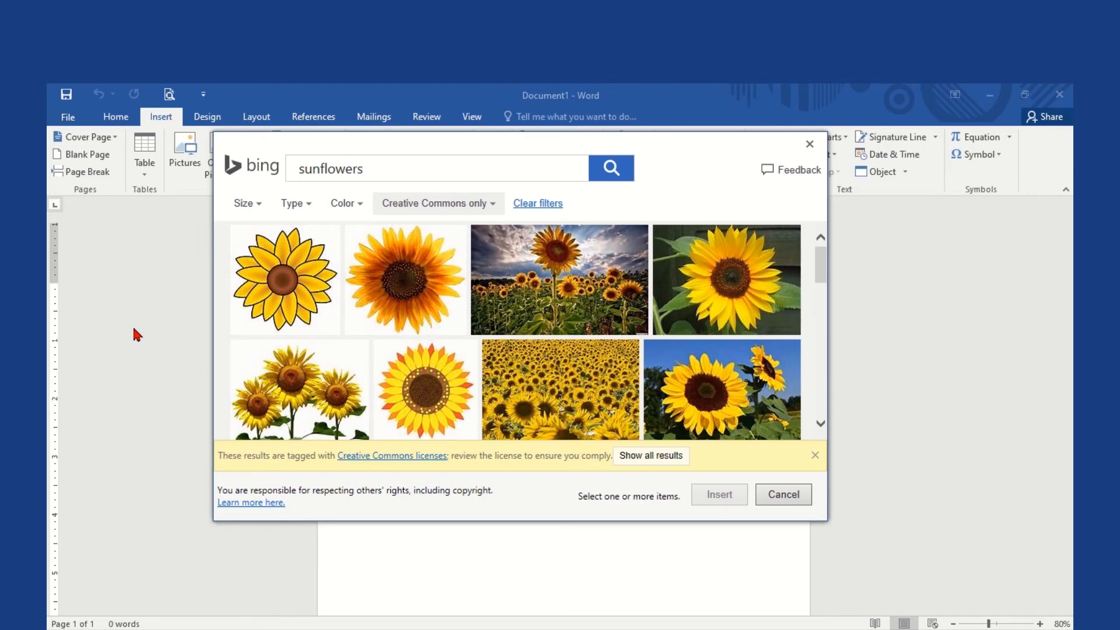
Review the size, type and color filter options for the sunflower image results and choose the red color filter
{"action": "left_click", "coordinate": [248, 208]}
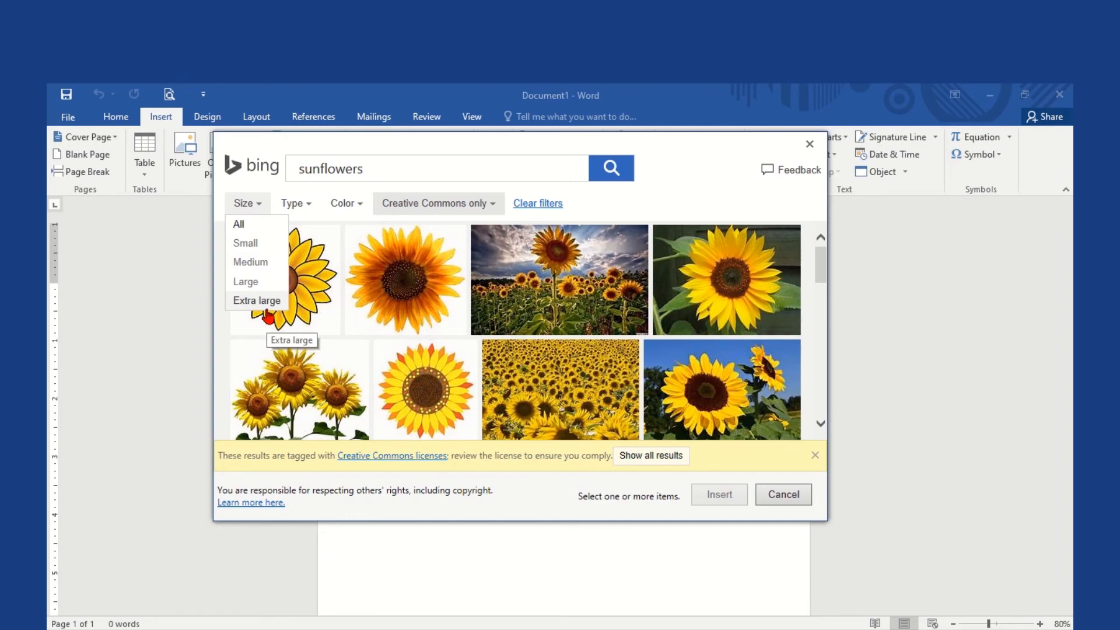
{"action": "left_click", "coordinate": [257, 205]}
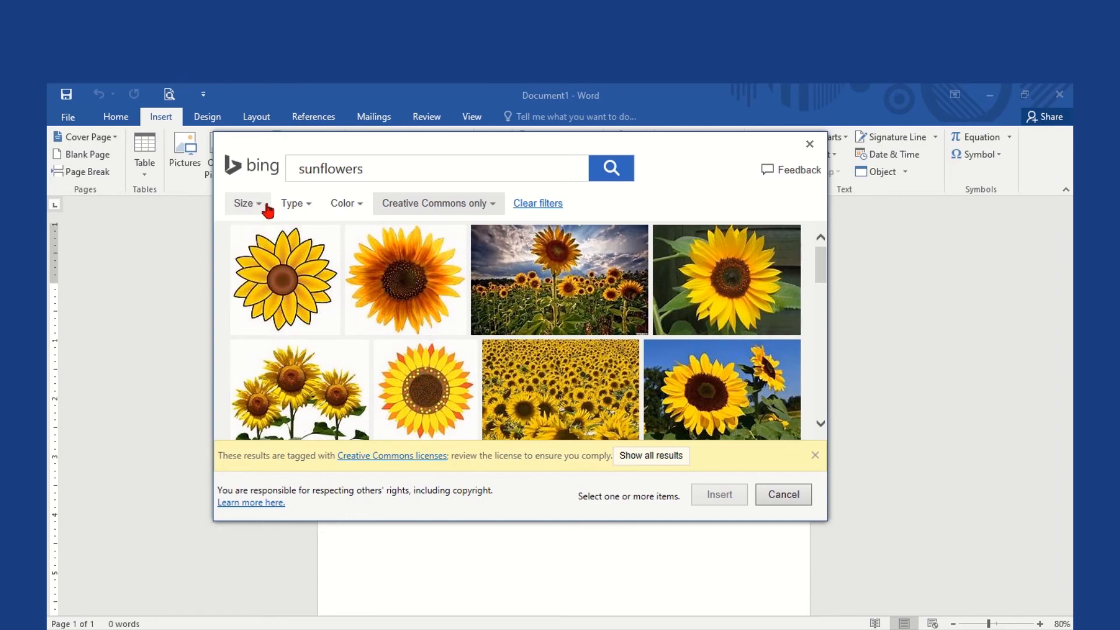
{"action": "left_click", "coordinate": [309, 219]}
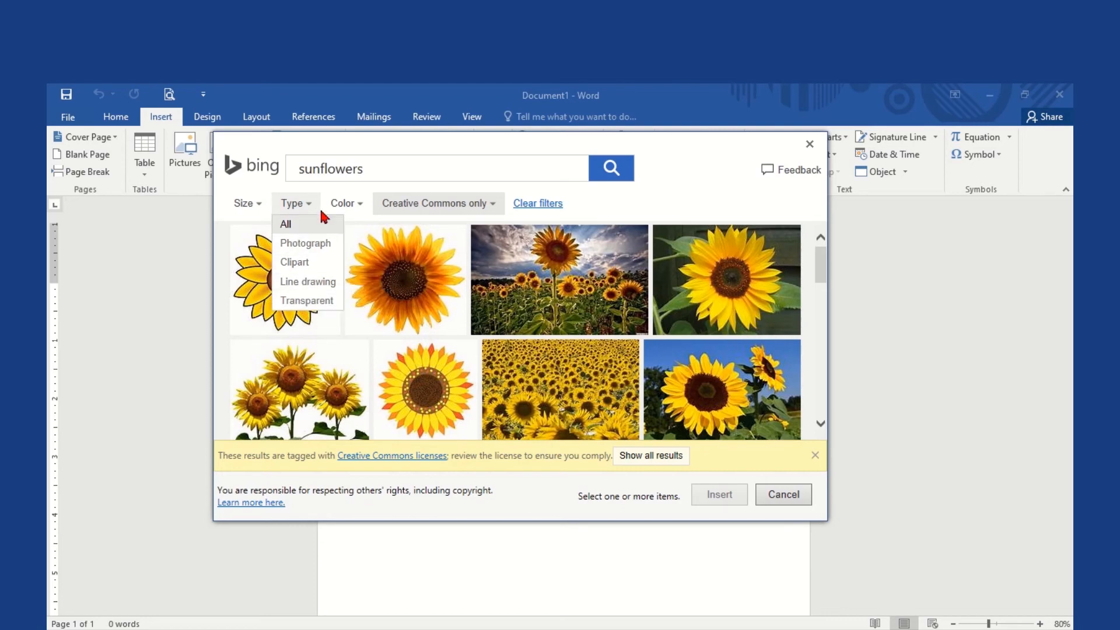
{"action": "left_click", "coordinate": [355, 204]}
{"action": "left_click", "coordinate": [358, 204]}
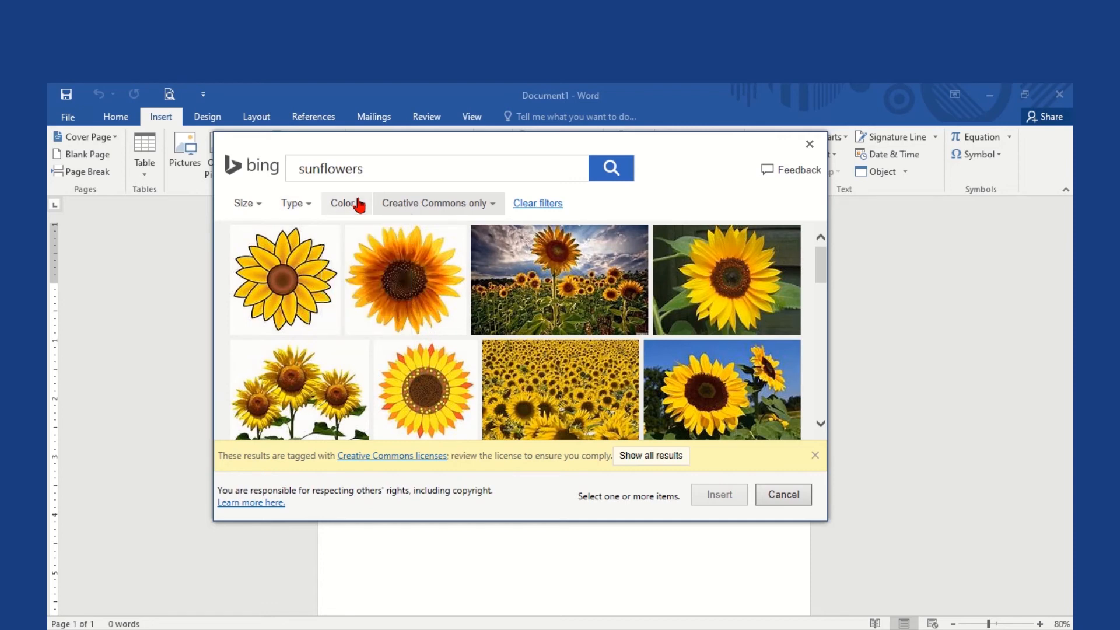
{"action": "left_click", "coordinate": [359, 206]}
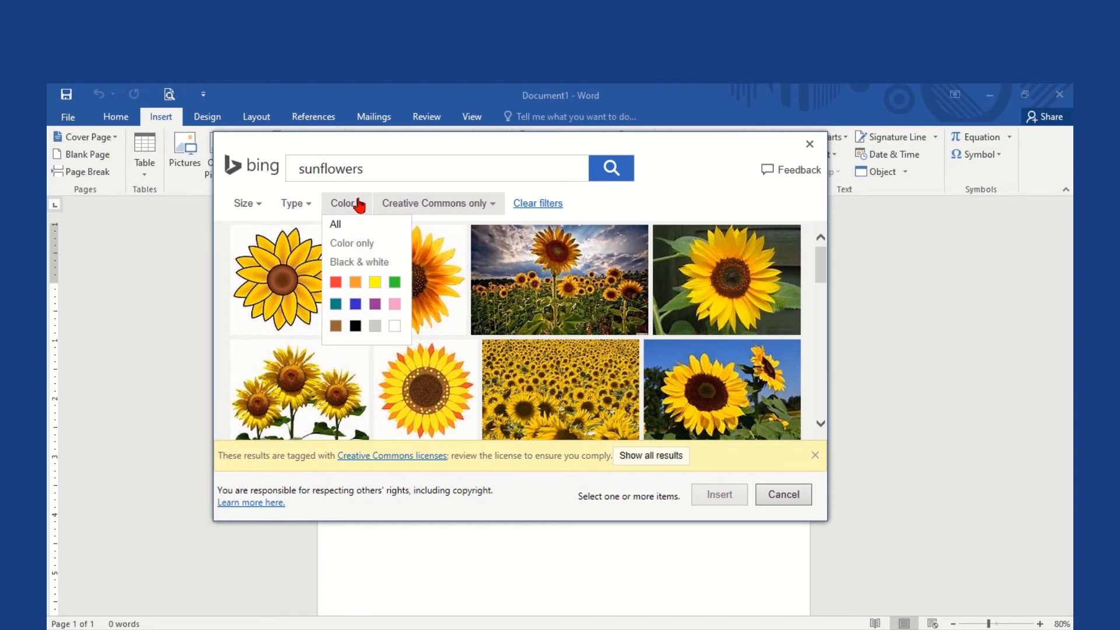
{"action": "left_click", "coordinate": [337, 283]}
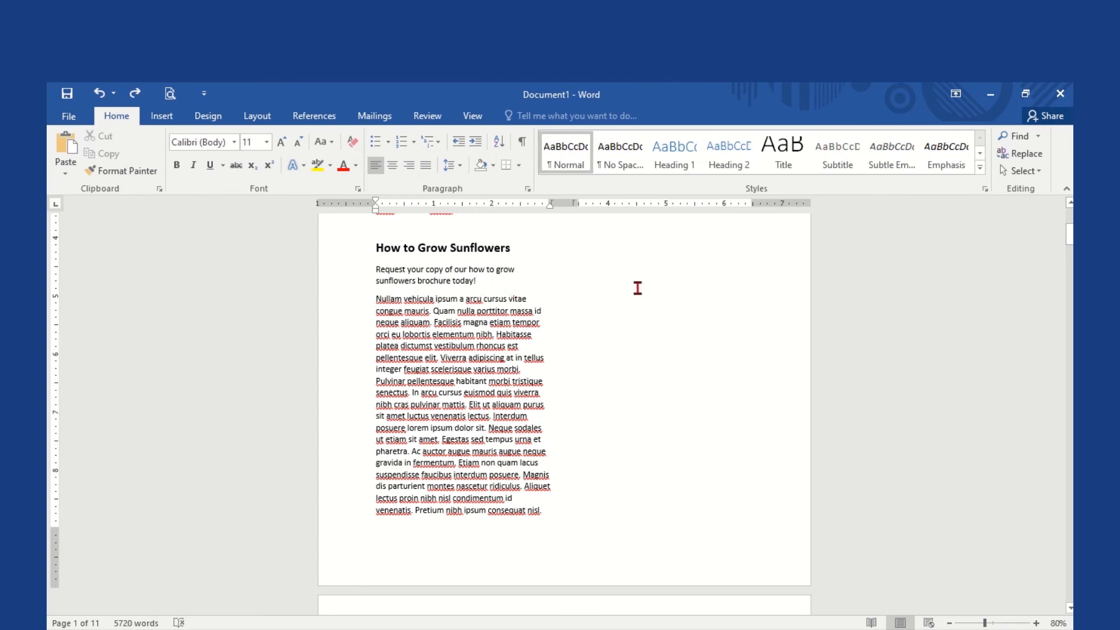
Insert a screenshot of the open Sunflowers.pdf window after the "sunflowers brochure today!" line under How to Grow Sunflowers
{"action": "left_click", "coordinate": [173, 116]}
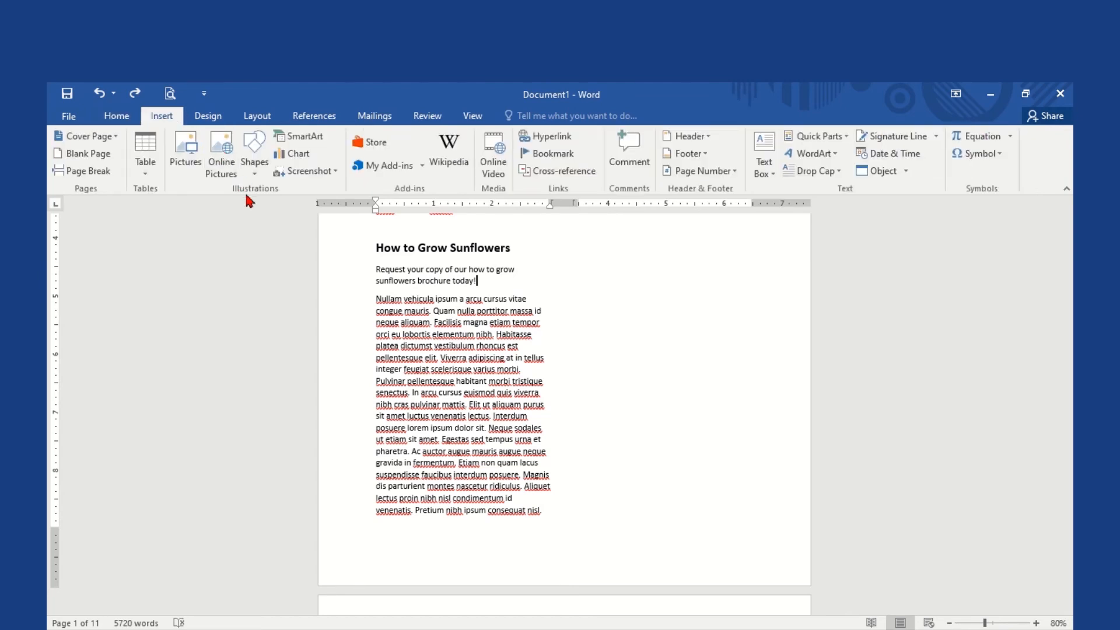
{"action": "left_click", "coordinate": [311, 171]}
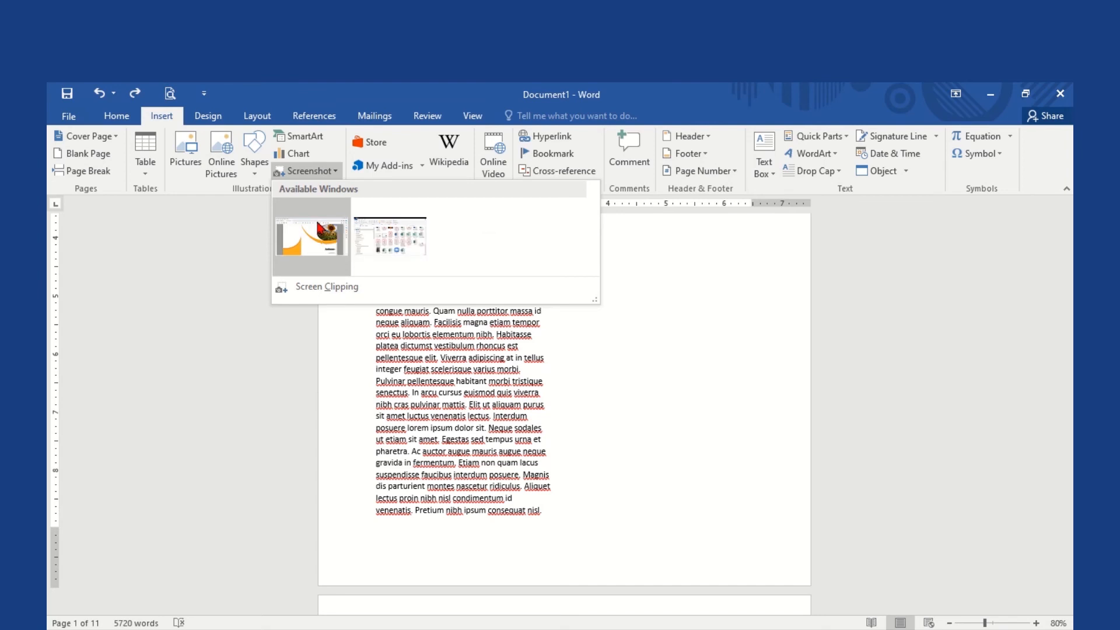
{"action": "left_click", "coordinate": [309, 243]}
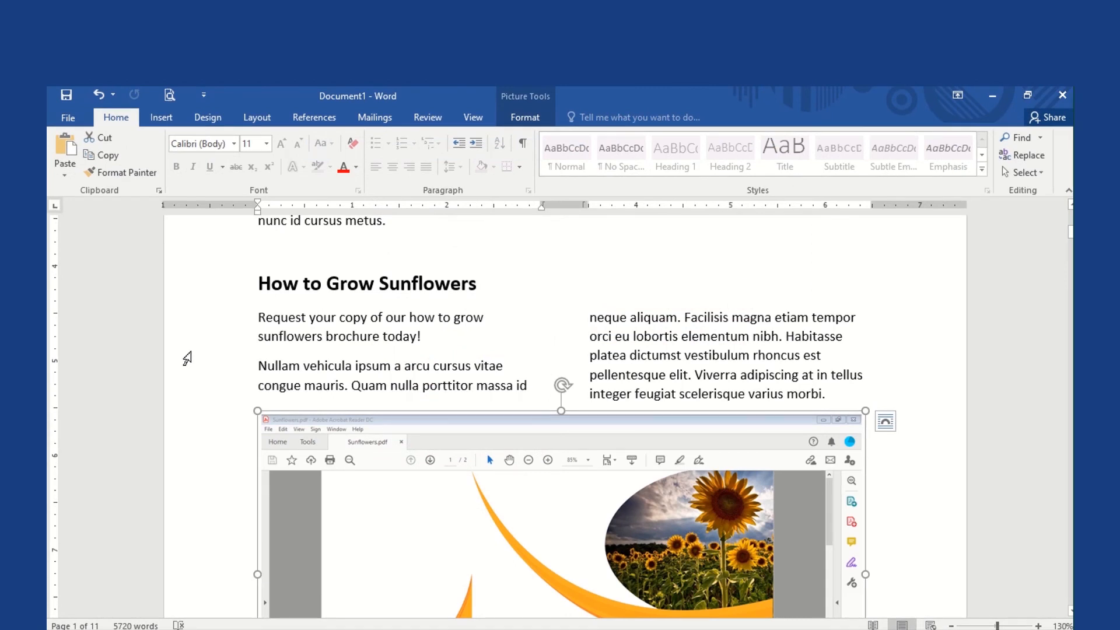
Insert a screen clipping of the Capital District EOC ATTAIN website's header and upper content at "Need ATTAIN Assistance?" and move it beside the text
{"action": "scroll", "coordinate": [187, 358], "scroll_direction": "down", "scroll_amount": 3}
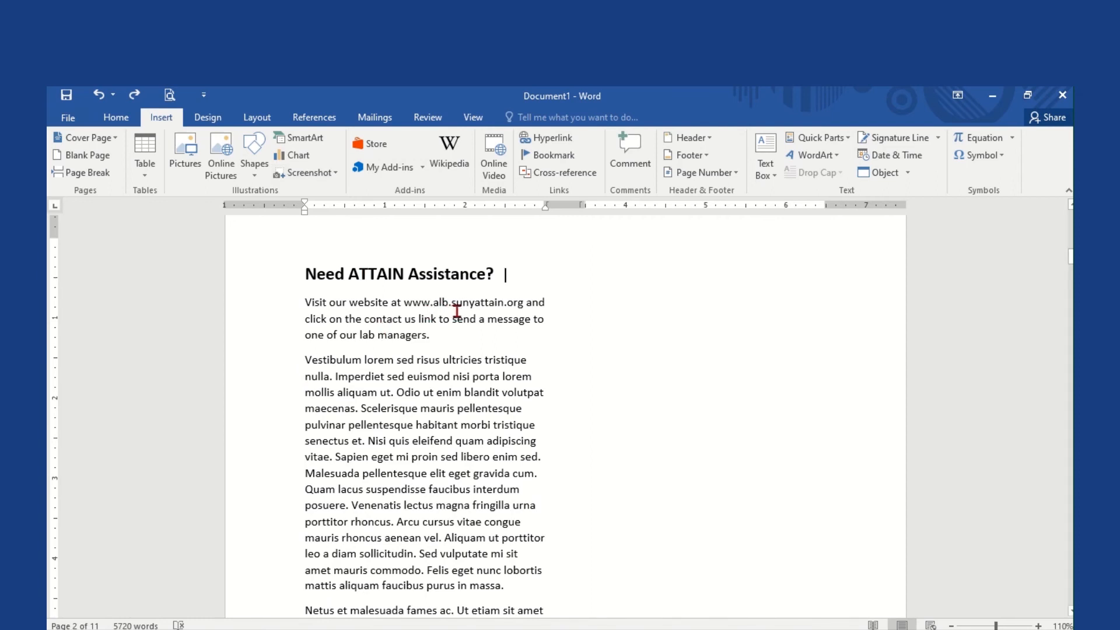
{"action": "left_click", "coordinate": [320, 178]}
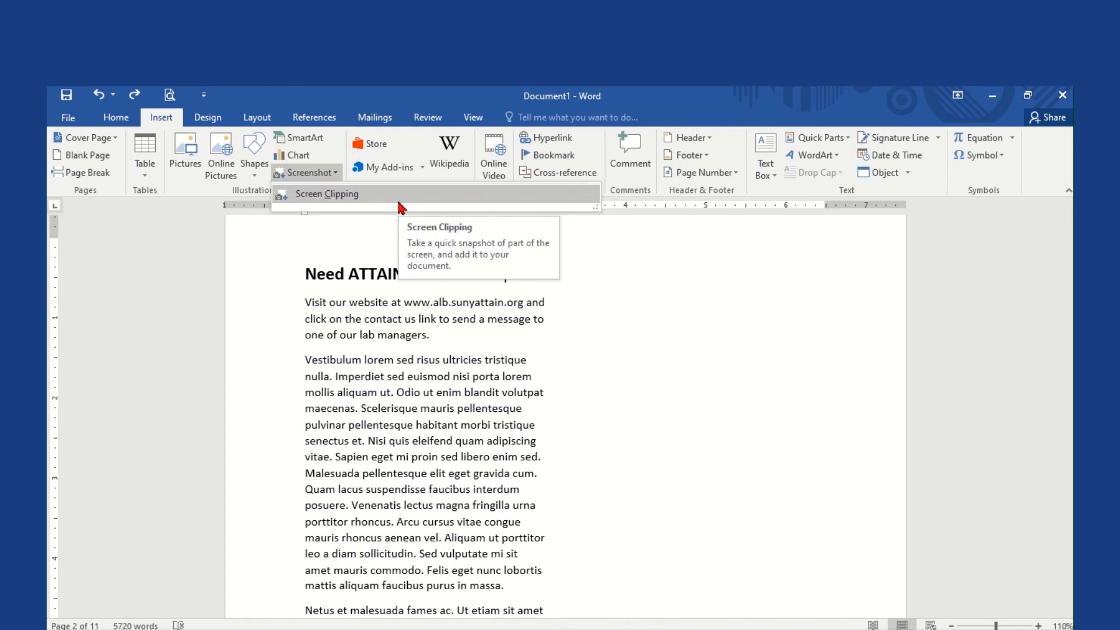
{"action": "left_click", "coordinate": [342, 199]}
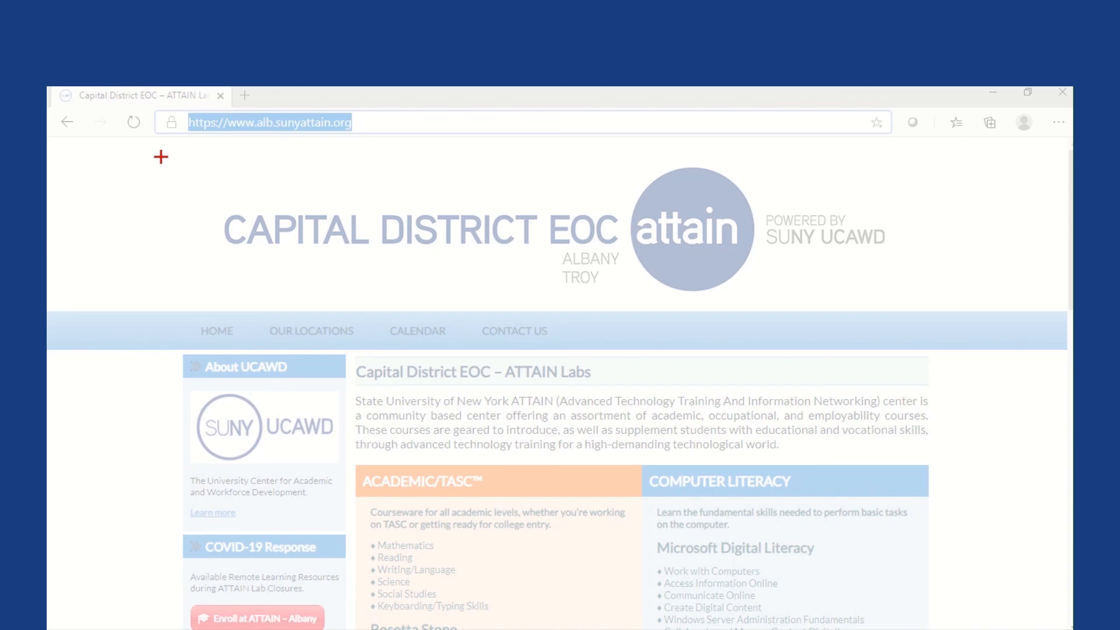
{"action": "left_click_drag", "start_coordinate": [161, 156], "coordinate": [959, 612]}
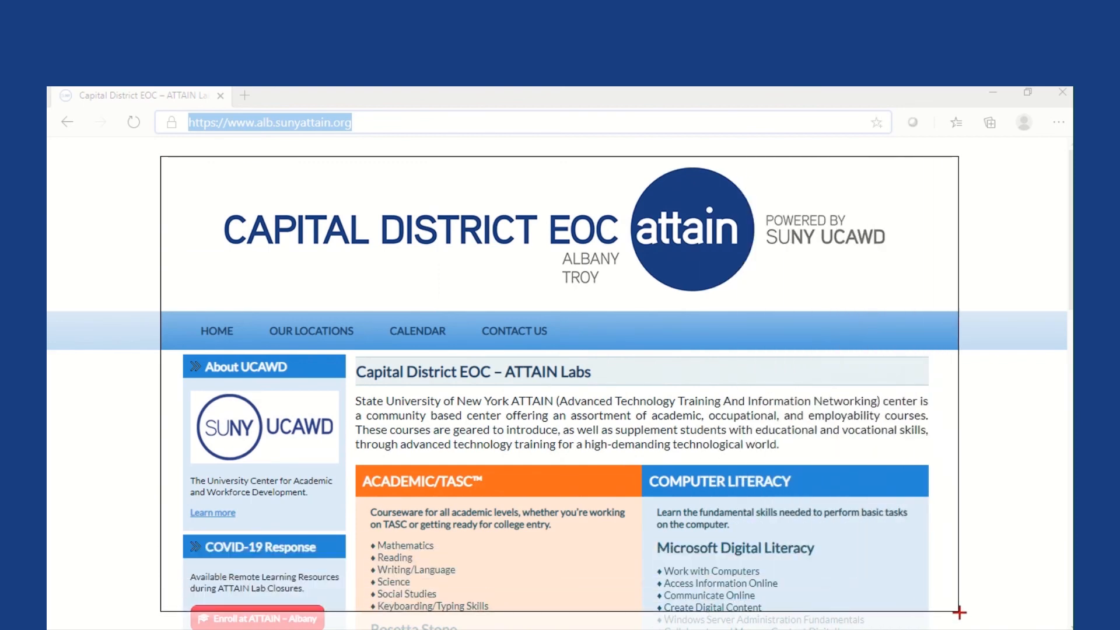
{"action": "left_click_drag", "start_coordinate": [959, 612], "coordinate": [956, 612]}
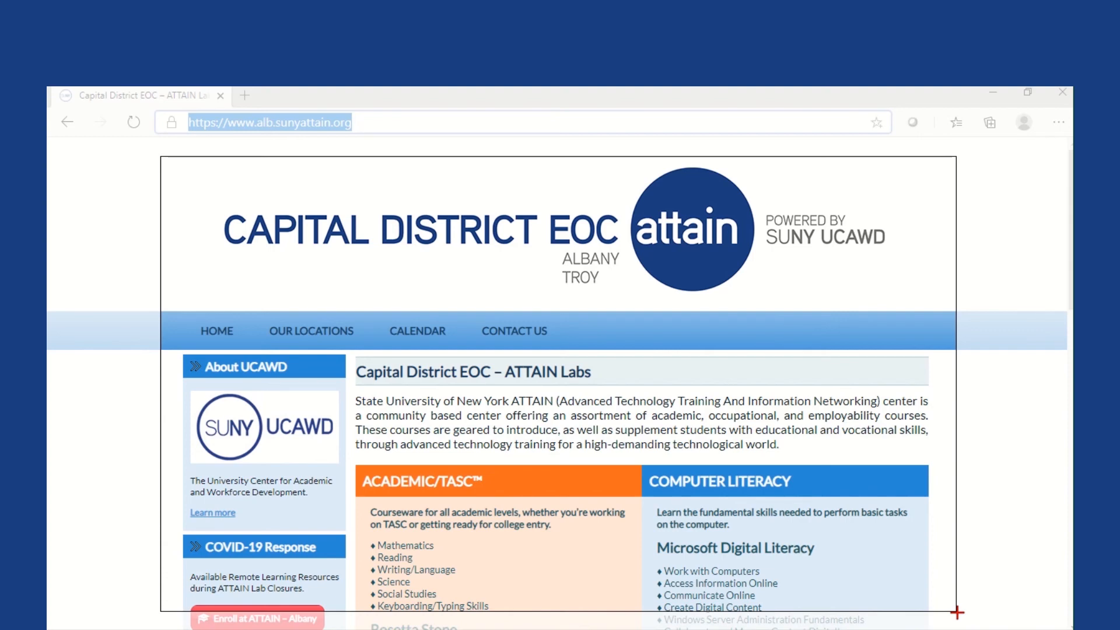
{"action": "left_click_drag", "start_coordinate": [956, 613], "coordinate": [957, 612]}
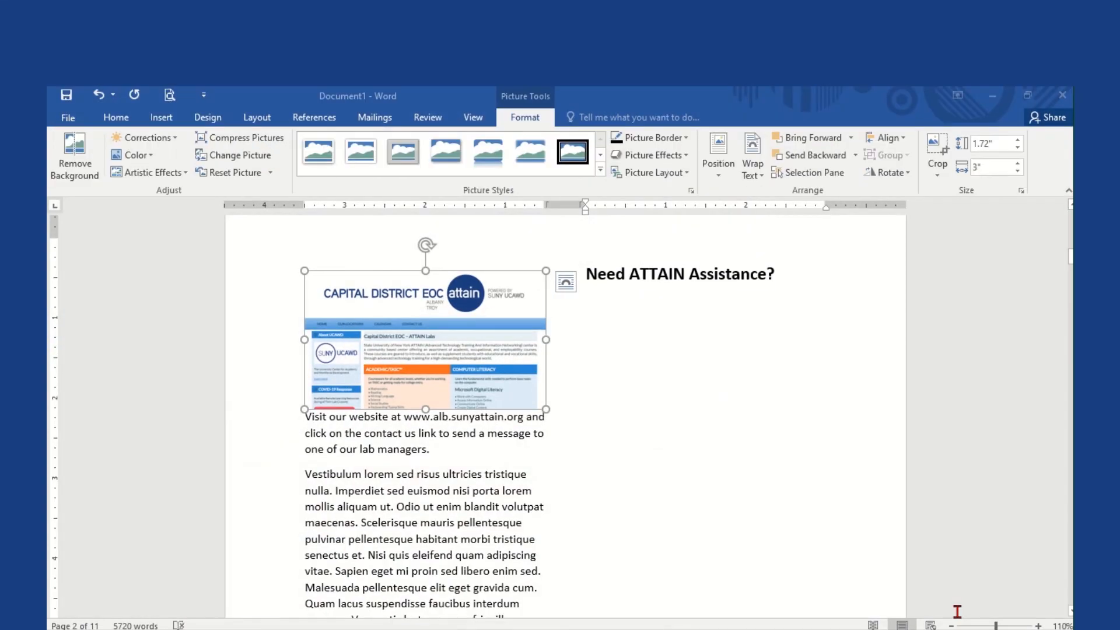
{"action": "left_click_drag", "start_coordinate": [488, 340], "coordinate": [773, 369]}
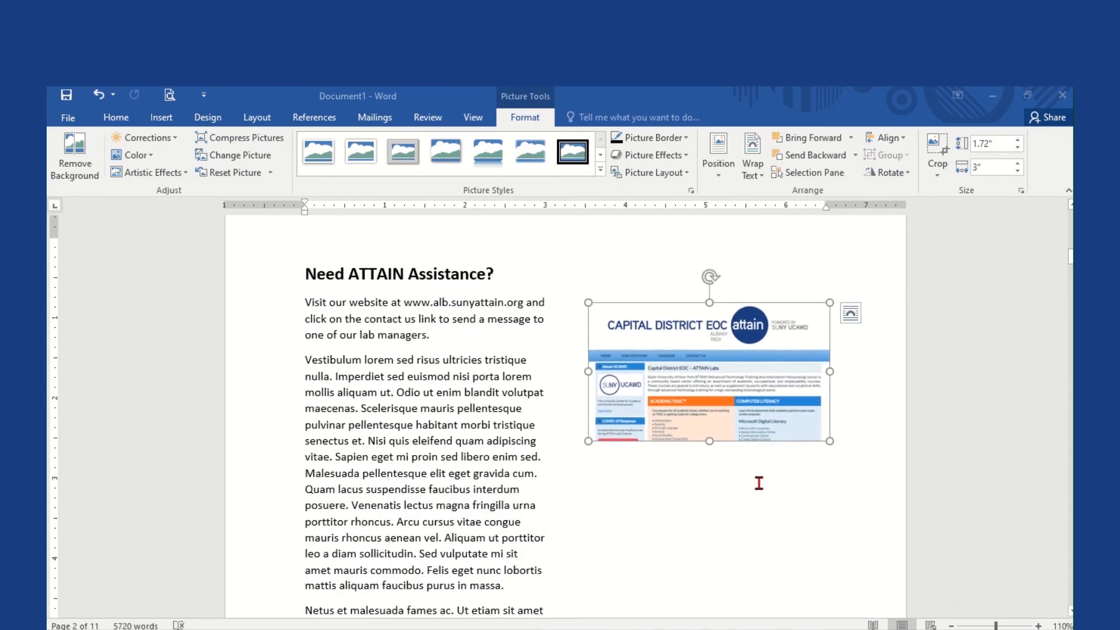